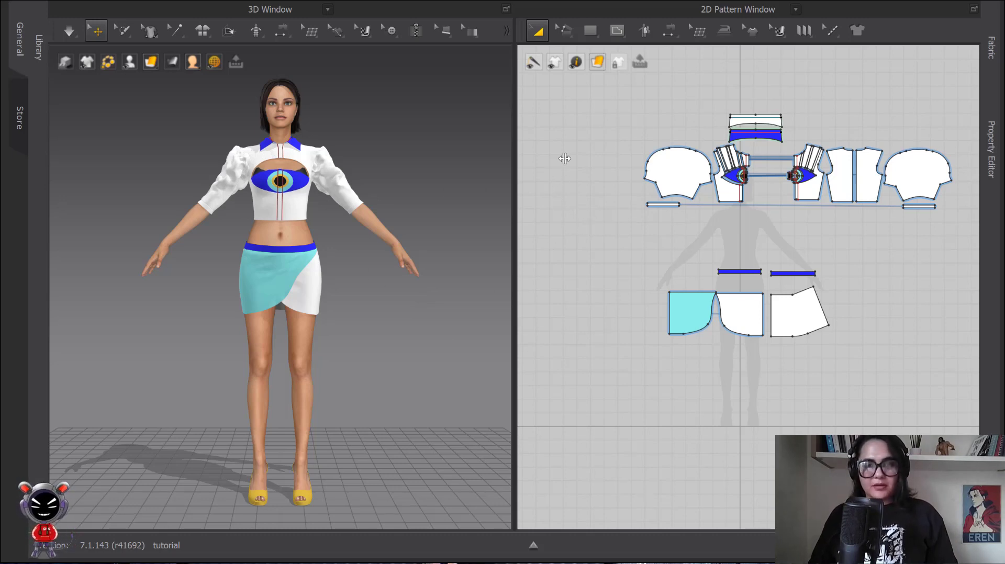
Step: Hide all the top's pattern pieces, including sleeves and collar, in the 3D view
drag(606, 90, 968, 239)
right_click(927, 187)
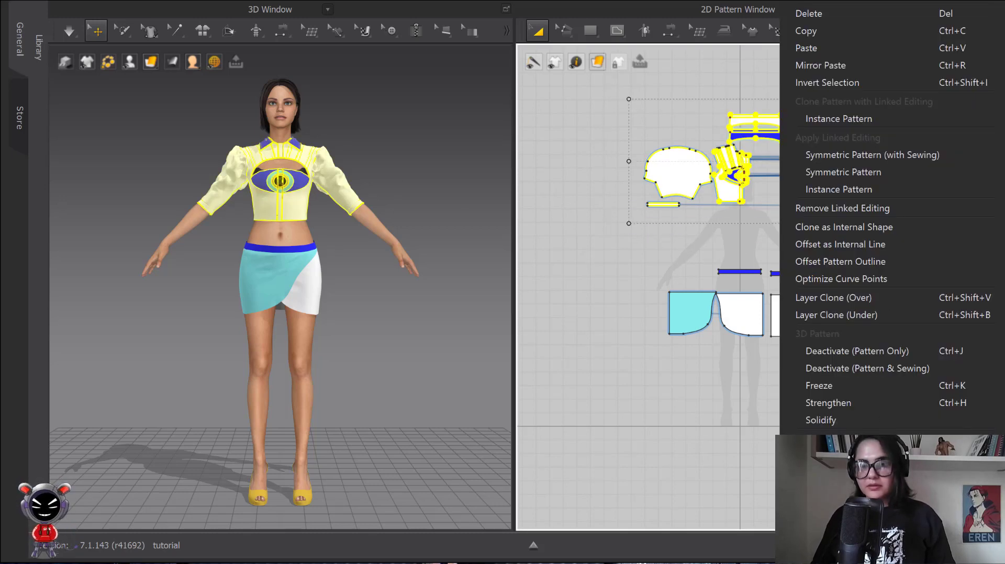
mouse_move(856, 433)
click(856, 533)
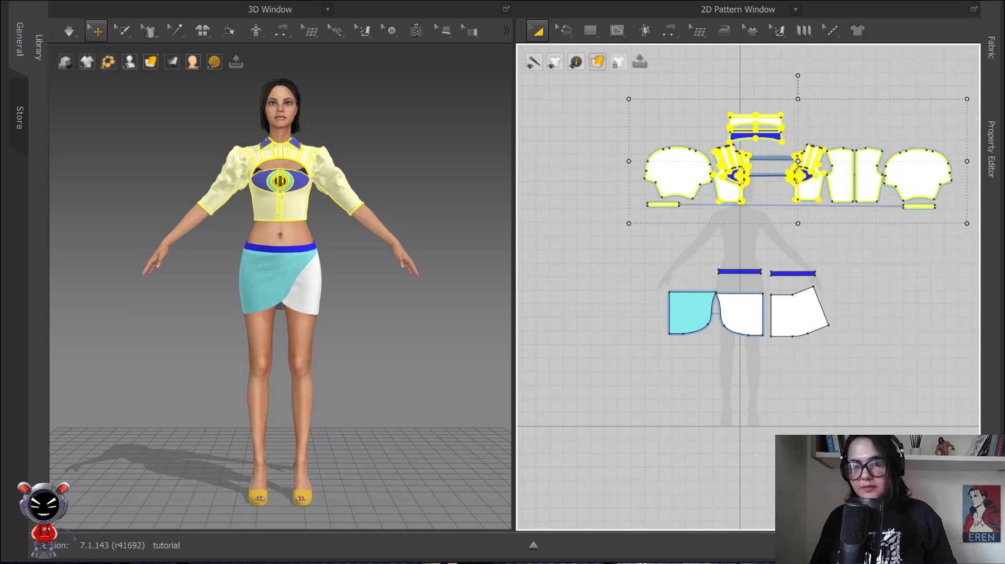
scroll(361, 206, up, 4)
middle_drag(361, 206, 379, 233)
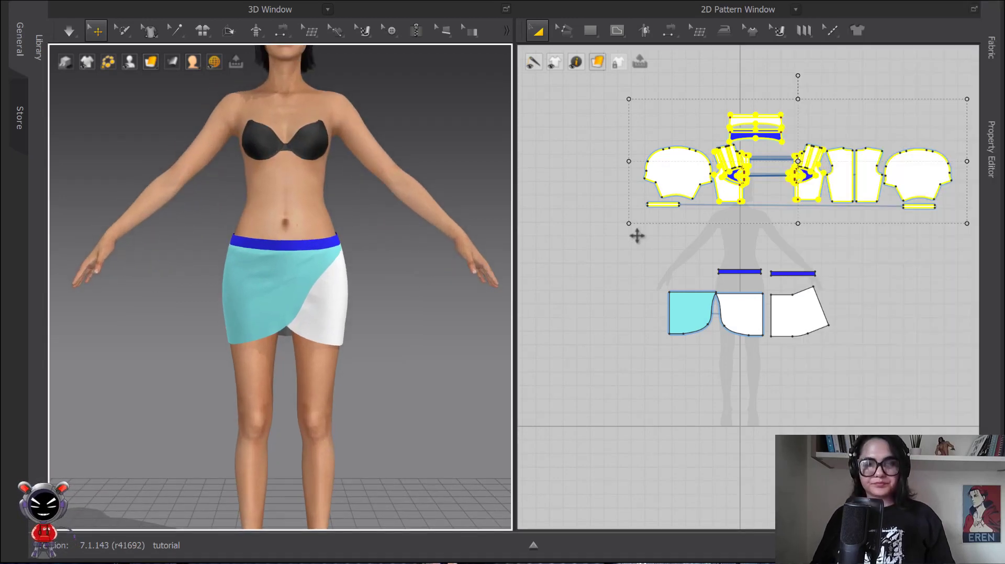
Step: Reset the 3D arrangement of all the skirt panels and both waistband pieces
drag(637, 236, 867, 371)
right_click(287, 294)
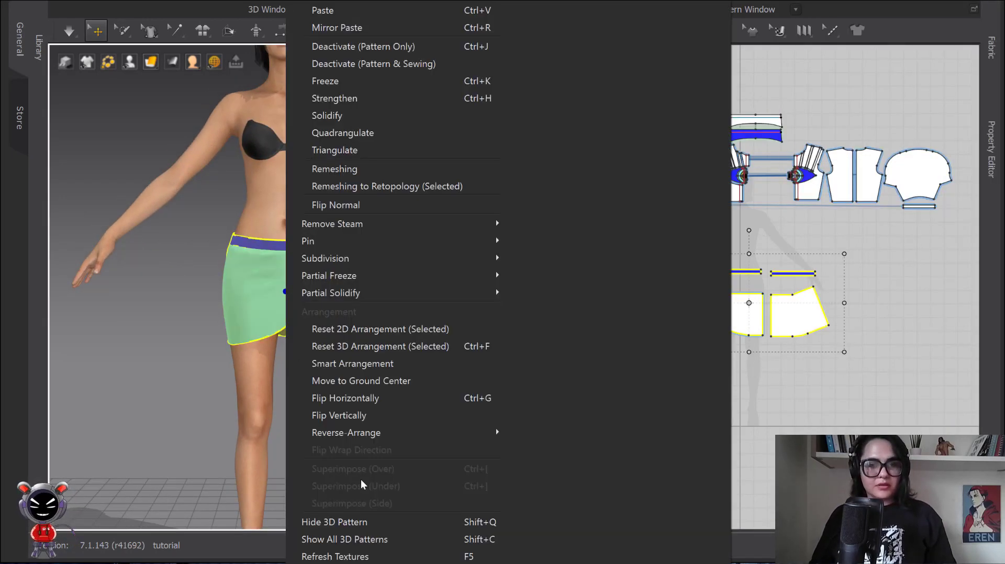
click(324, 522)
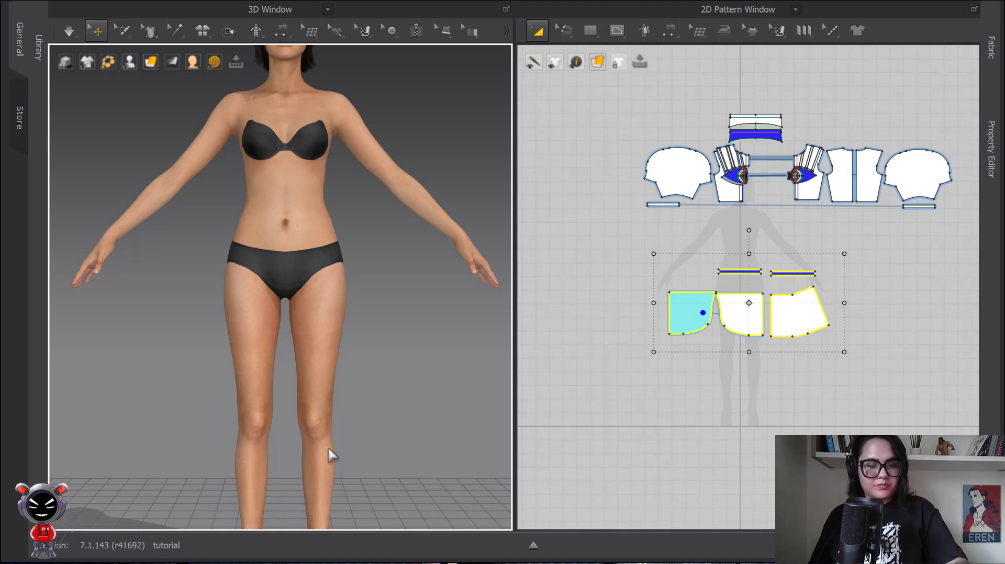
key(ctrl+z)
right_click(287, 294)
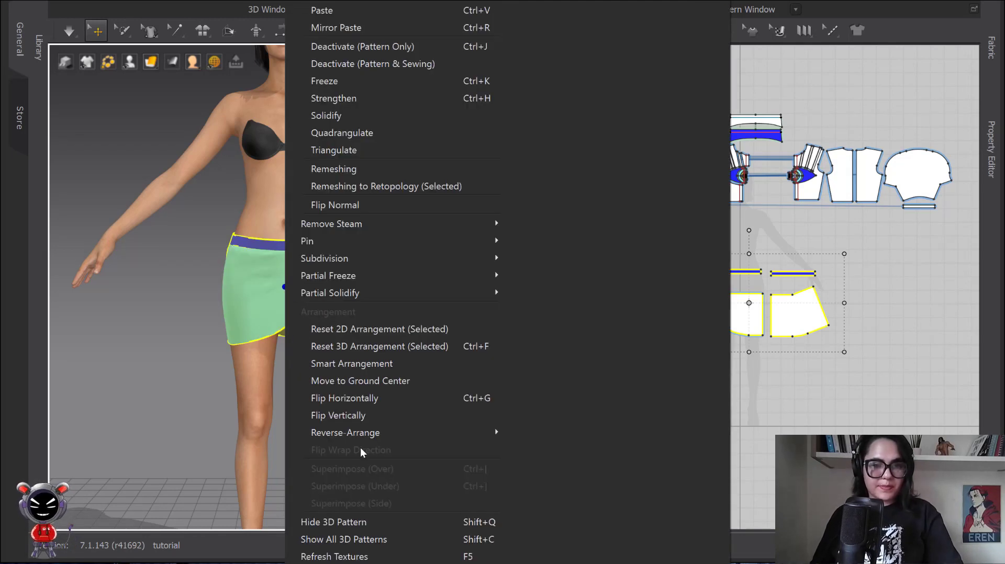
click(372, 344)
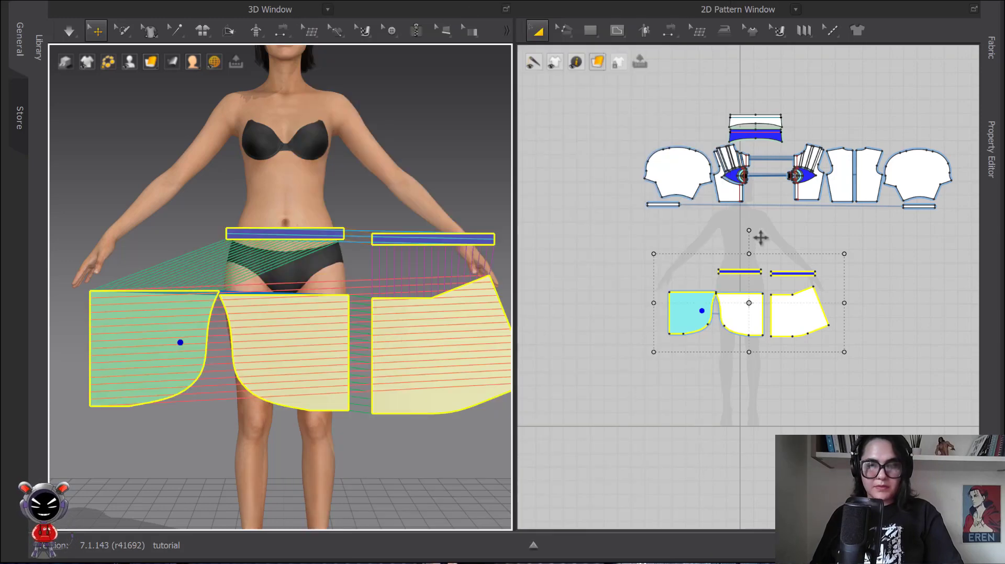
click(761, 237)
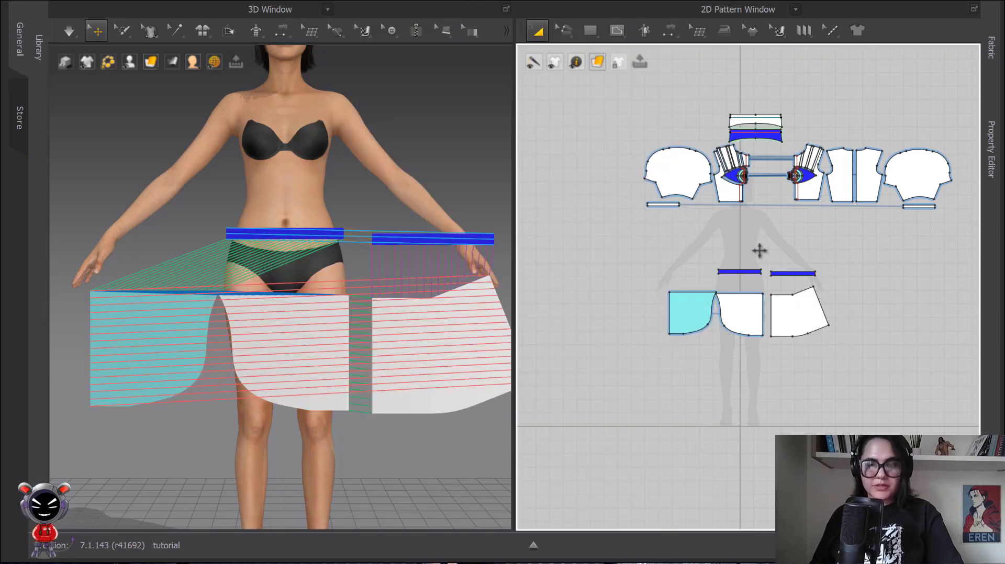
Step: Select the back skirt panel with its waistband and move both pieces together behind the avatar
drag(822, 343, 864, 363)
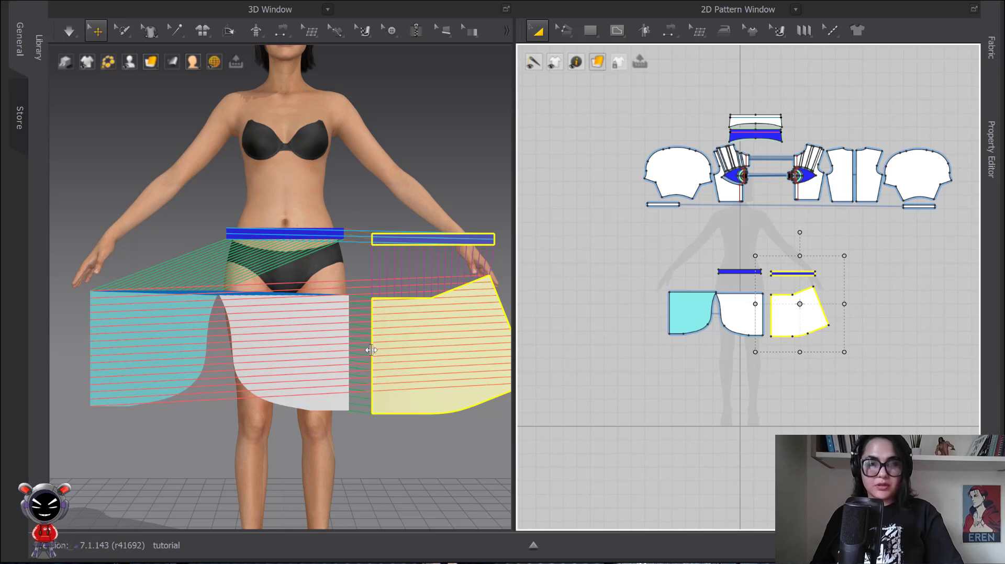
scroll(470, 340, up, 2)
scroll(452, 330, down, 2)
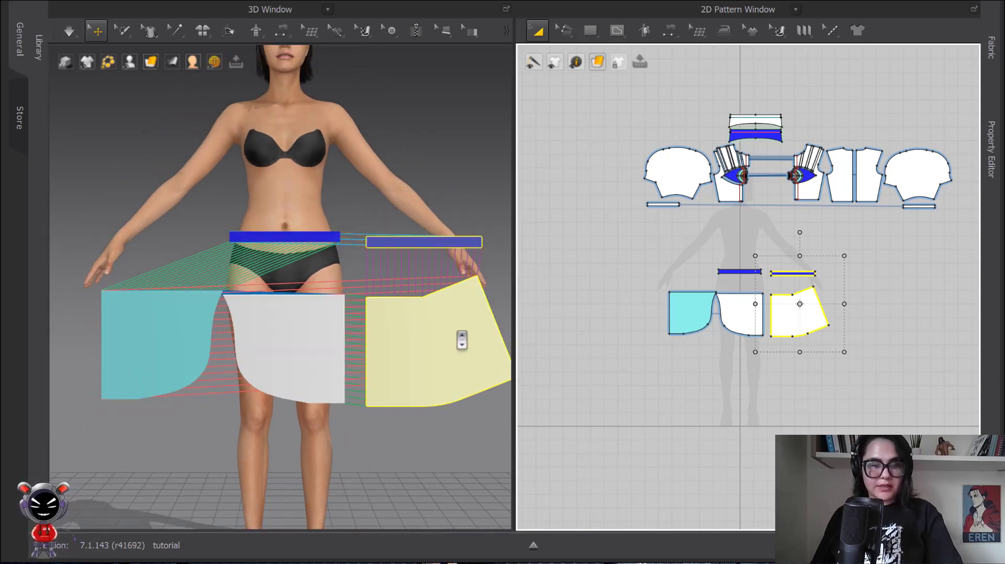
click(447, 348)
right_drag(447, 348, 259, 347)
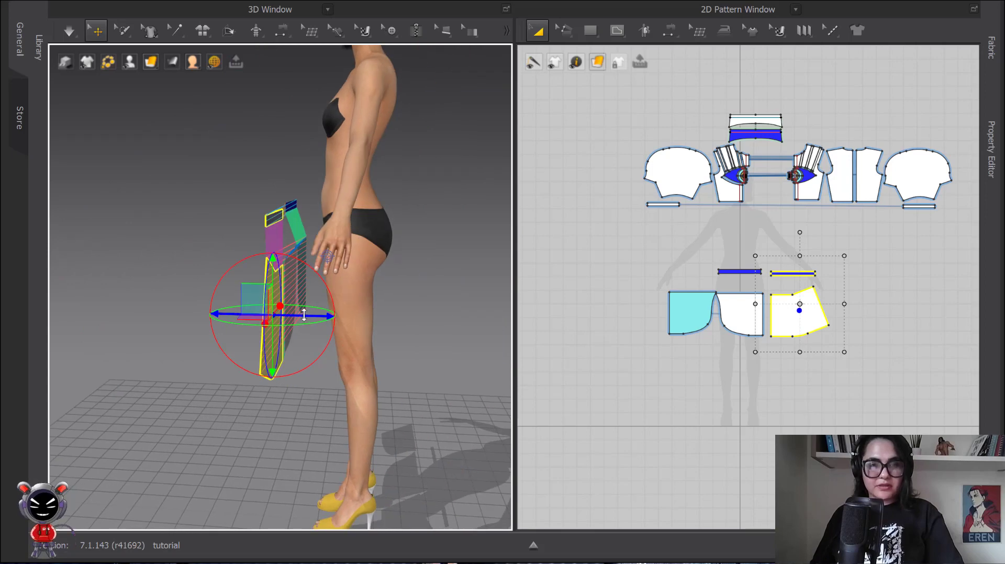
right_drag(304, 314, 402, 333)
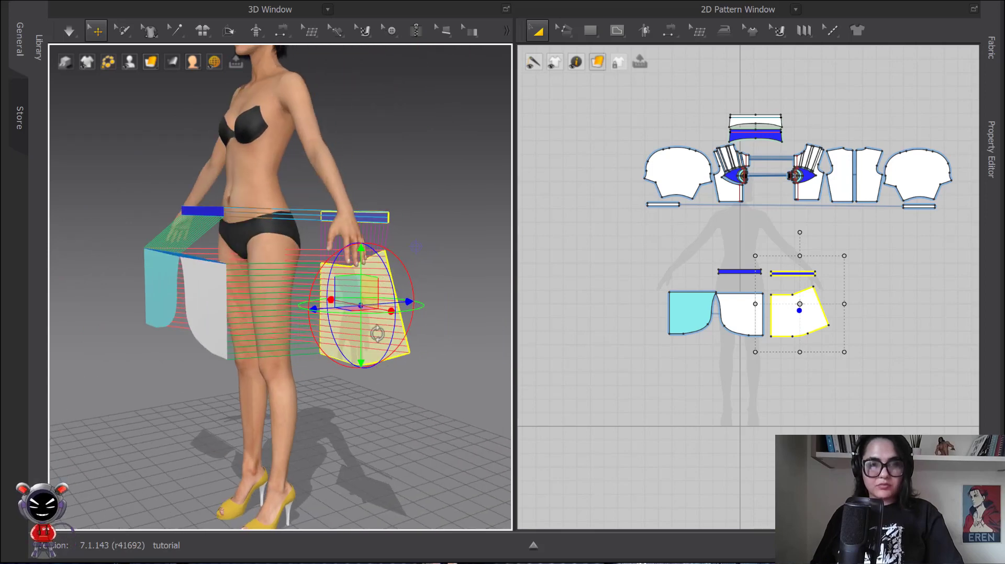
Step: Flip the back skirt panel and back waistband horizontally
right_click(378, 329)
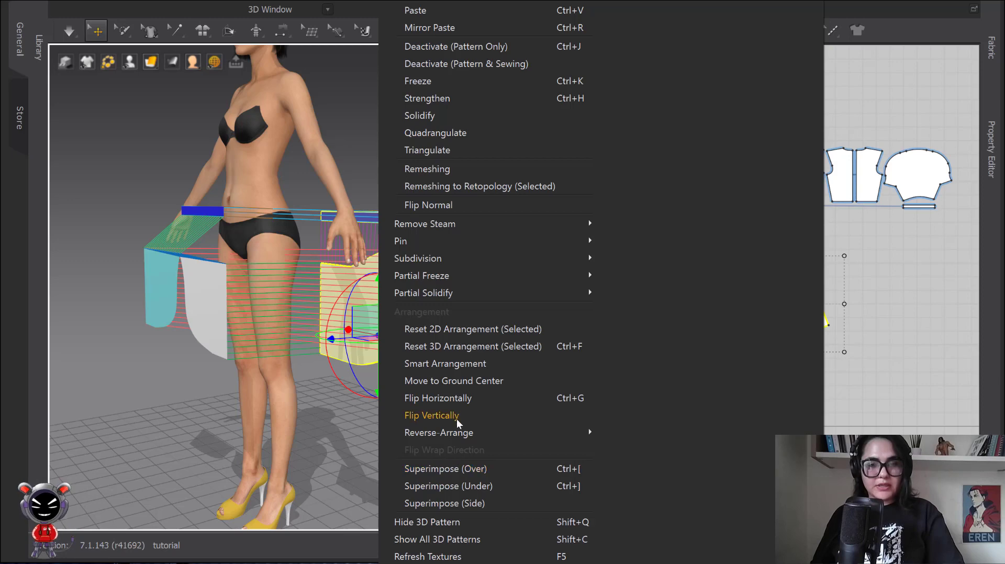
click(445, 399)
right_drag(445, 402, 369, 305)
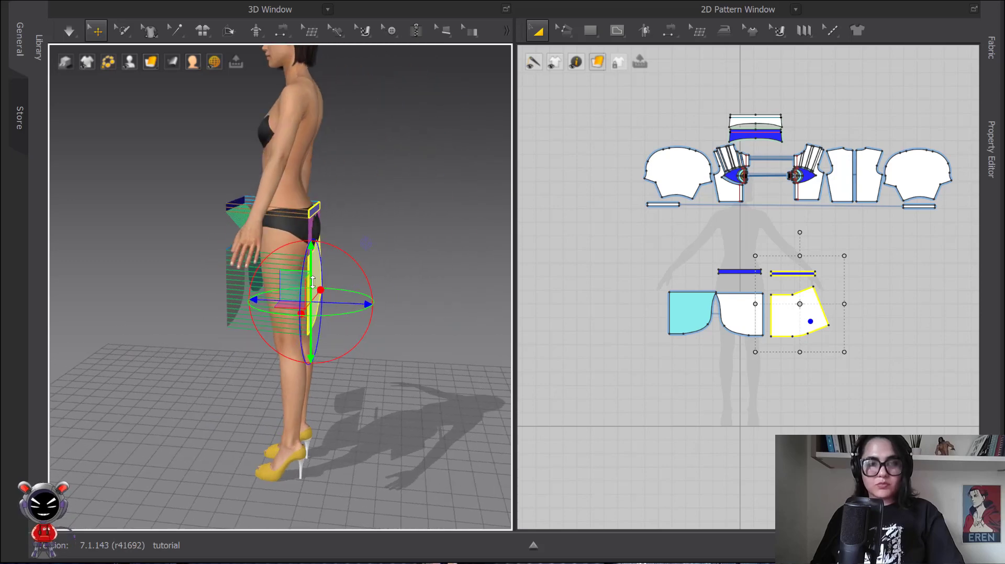
Step: Adjust the angle and position of the back skirt panel and waistband behind the avatar's hips
drag(317, 251, 343, 248)
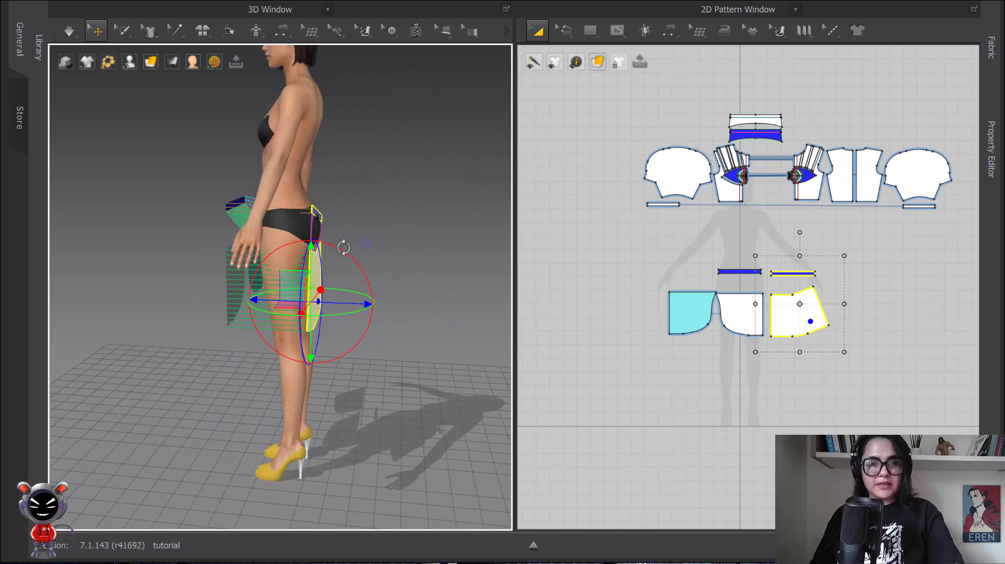
right_drag(394, 251, 316, 280)
mouse_move(257, 288)
mouse_down()
mouse_move(265, 268)
mouse_move(263, 278)
mouse_up()
scroll(320, 267, up, 4)
middle_drag(327, 256, 347, 322)
click(314, 285)
drag(254, 221, 265, 259)
scroll(259, 258, down, 3)
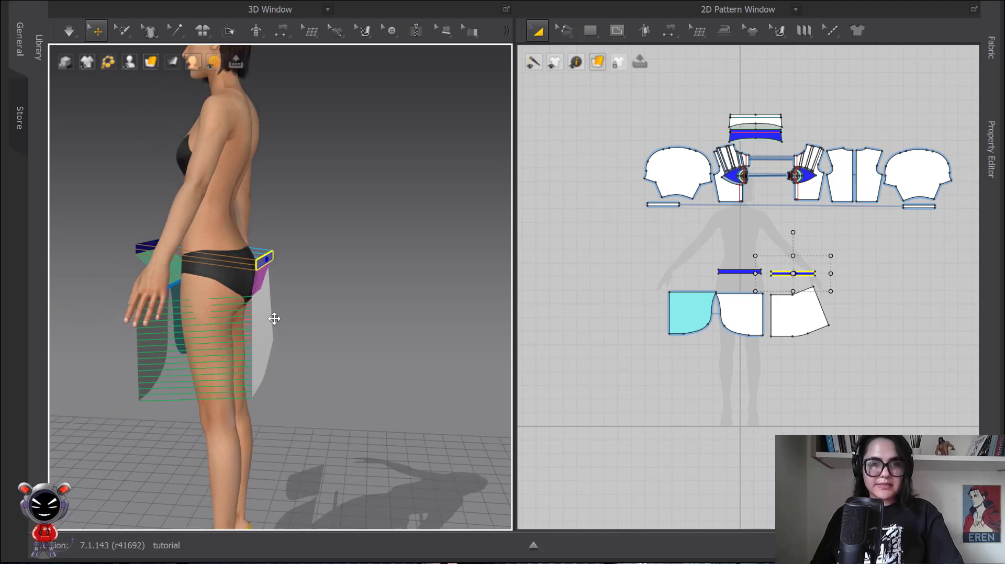
Step: Move the back skirt panel and the back waistband individually farther away from the avatar's body
drag(275, 318, 298, 343)
click(263, 259)
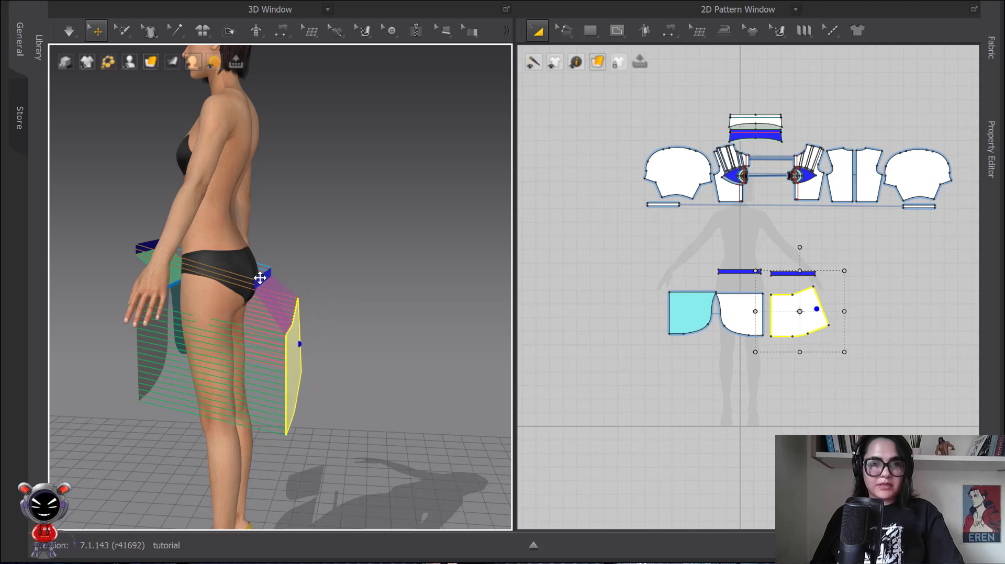
drag(260, 278, 294, 284)
Step: Arrange the white front panel, the overlapping cyan panel and the front waistband in front of the avatar's hips
scroll(288, 316, down, 2)
right_drag(286, 317, 390, 305)
drag(248, 338, 307, 341)
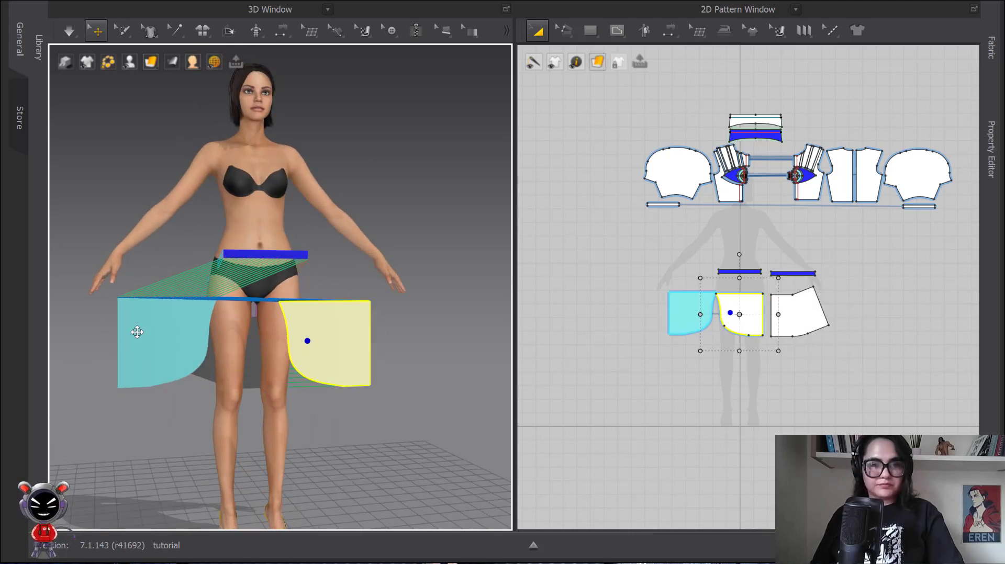
drag(137, 332, 245, 321)
click(288, 255)
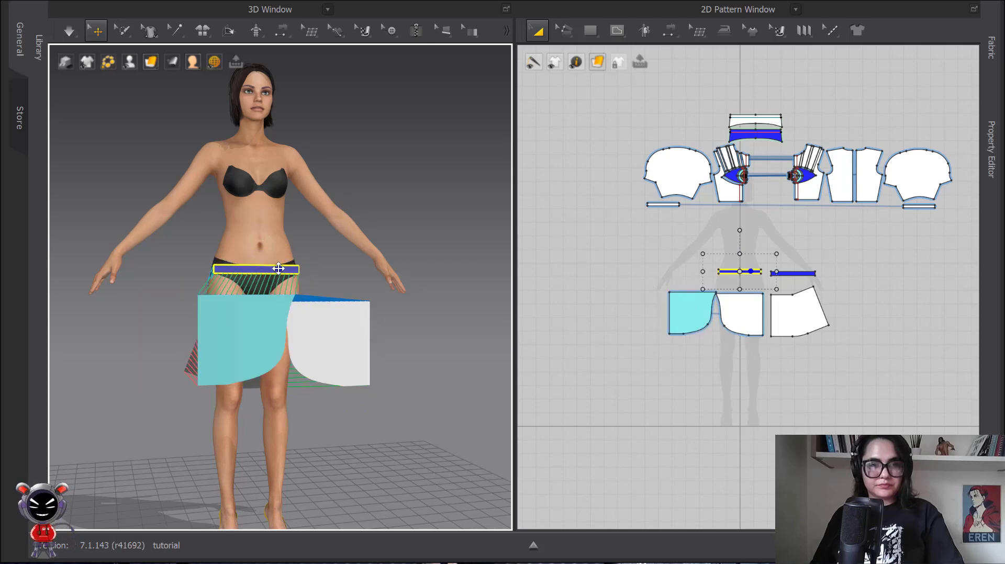
scroll(370, 287, up, 1)
mouse_move(370, 287)
right_down()
mouse_move(247, 280)
mouse_move(297, 306)
mouse_move(383, 281)
right_up()
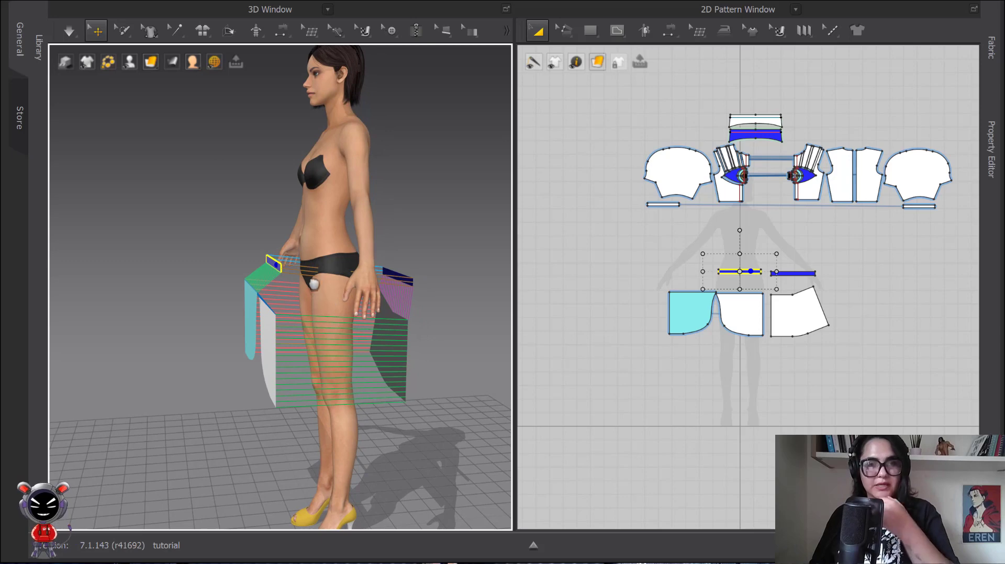
Step: Try simulating the arranged skirt pieces in Normal (Default) mode, stop the simulation and inspect the fallen garment
click(70, 32)
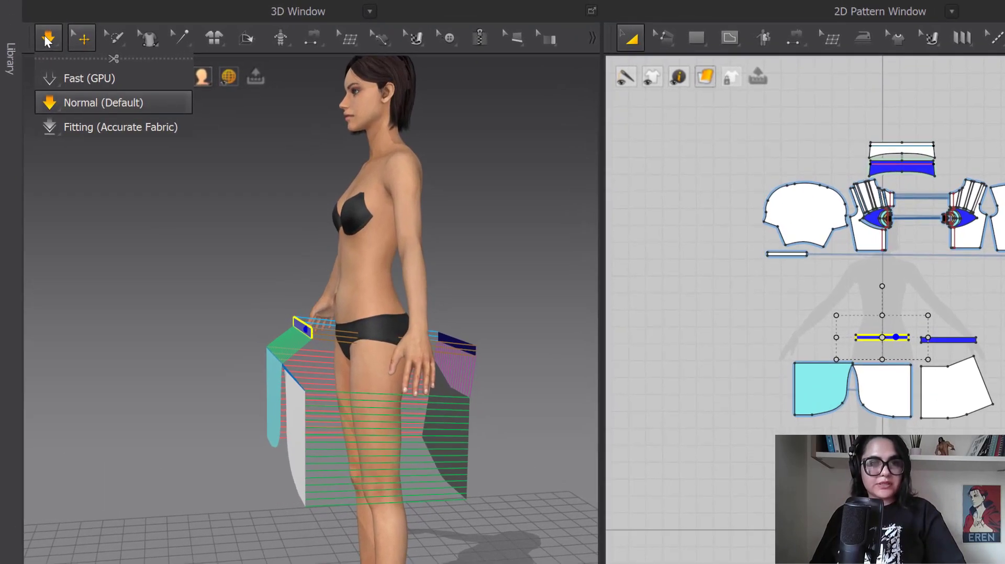
click(52, 108)
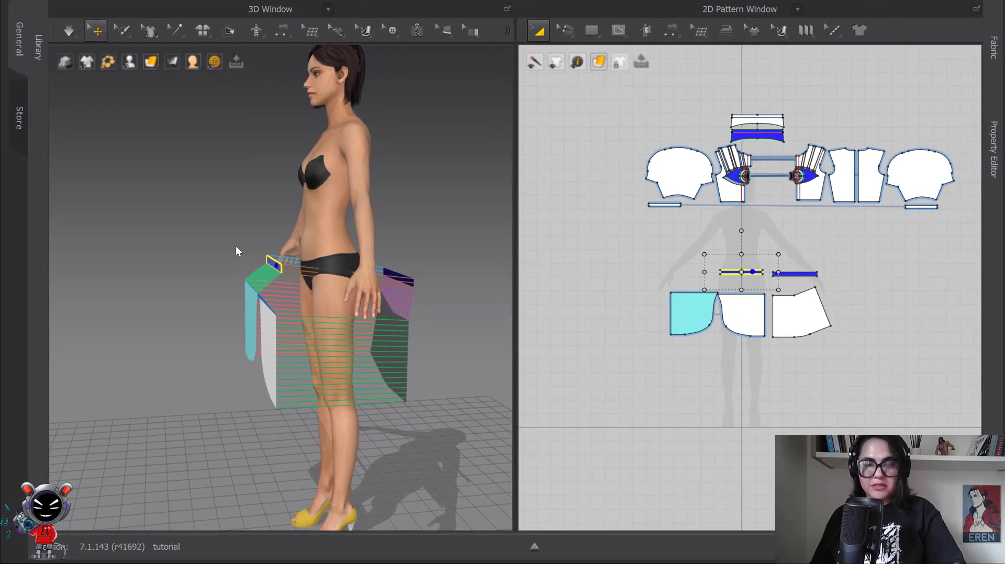
key(space)
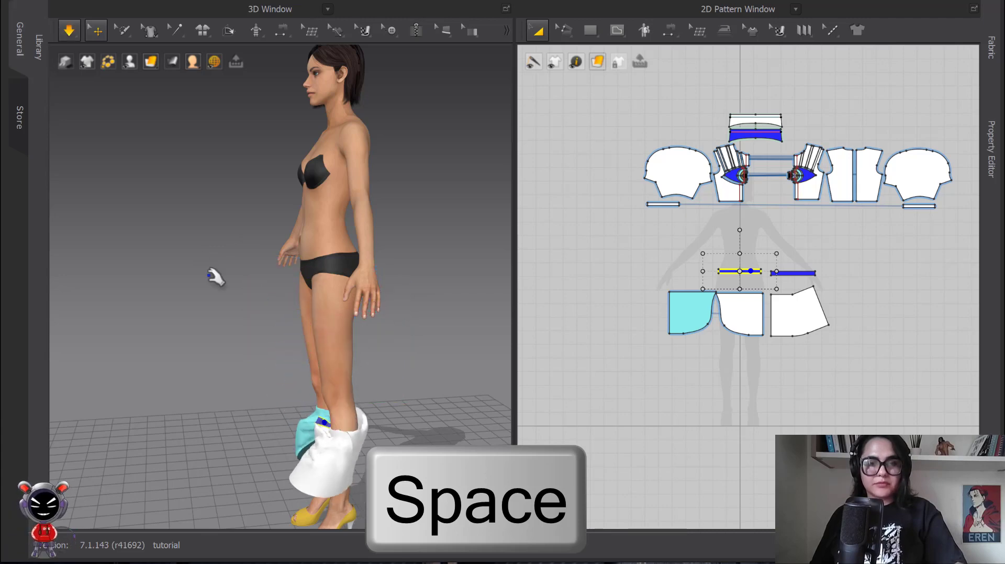
scroll(352, 248, up, 5)
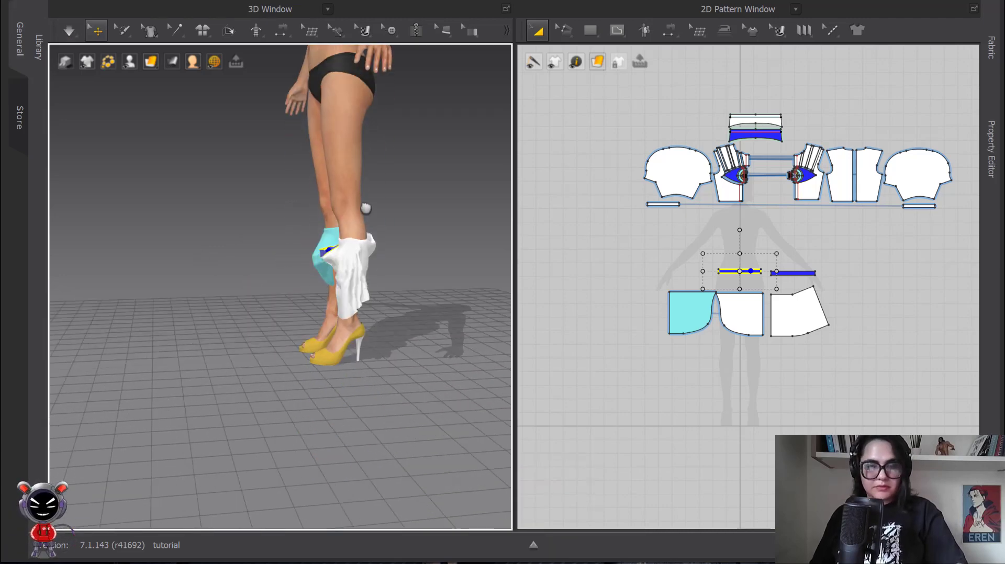
right_drag(353, 247, 426, 242)
scroll(285, 209, up, 3)
middle_drag(285, 209, 267, 296)
scroll(267, 296, up, 3)
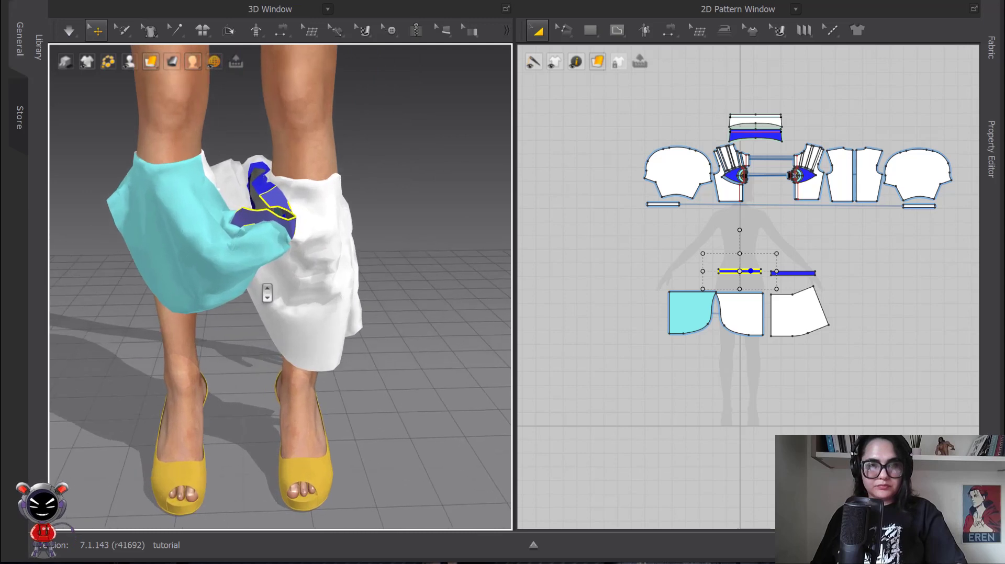
Step: Restart the simulation and try pulling the waistband and cyan panel into place around the avatar's legs
key(space)
drag(267, 211, 260, 205)
drag(257, 194, 207, 129)
drag(176, 159, 196, 241)
drag(137, 217, 92, 183)
click(88, 343)
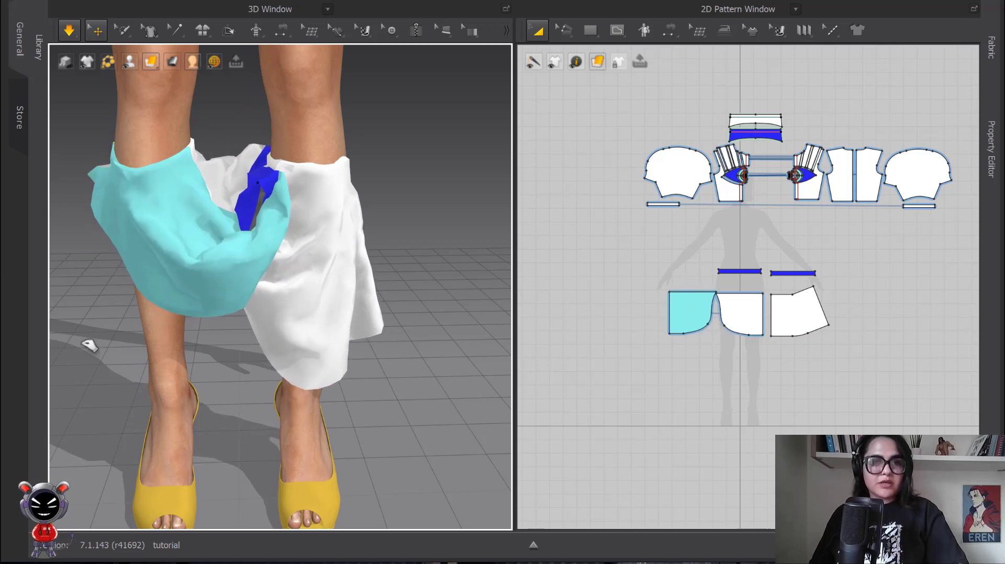
Step: Compare the skirt's 2D panels, try tugging the cyan cloth upward on the avatar, and stop the simulation
scroll(704, 309, up, 5)
middle_drag(725, 302, 675, 152)
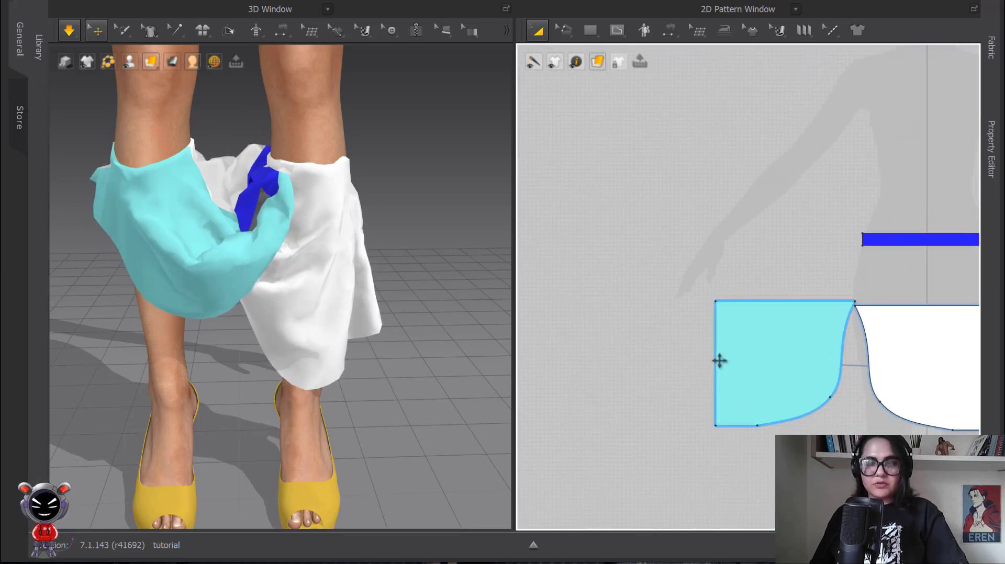
scroll(711, 391, down, 5)
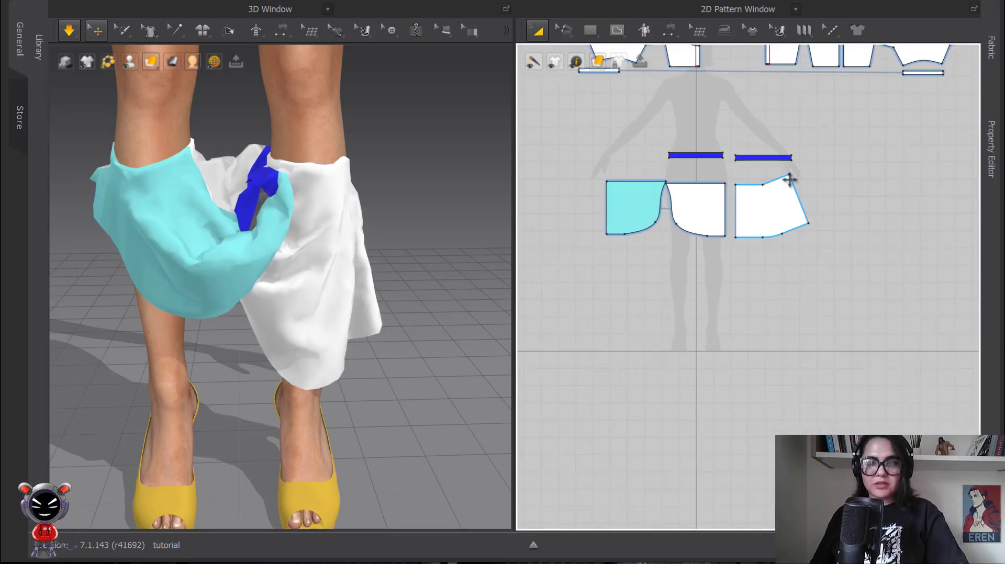
scroll(203, 224, up, 1)
middle_drag(196, 222, 222, 223)
key(super)
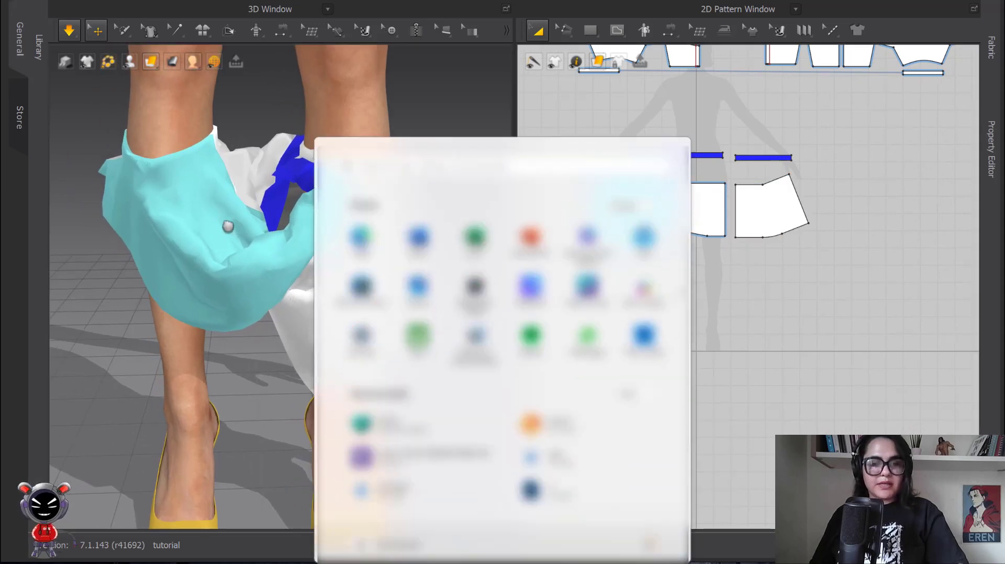
key(super)
right_drag(187, 202, 218, 242)
middle_drag(218, 242, 264, 352)
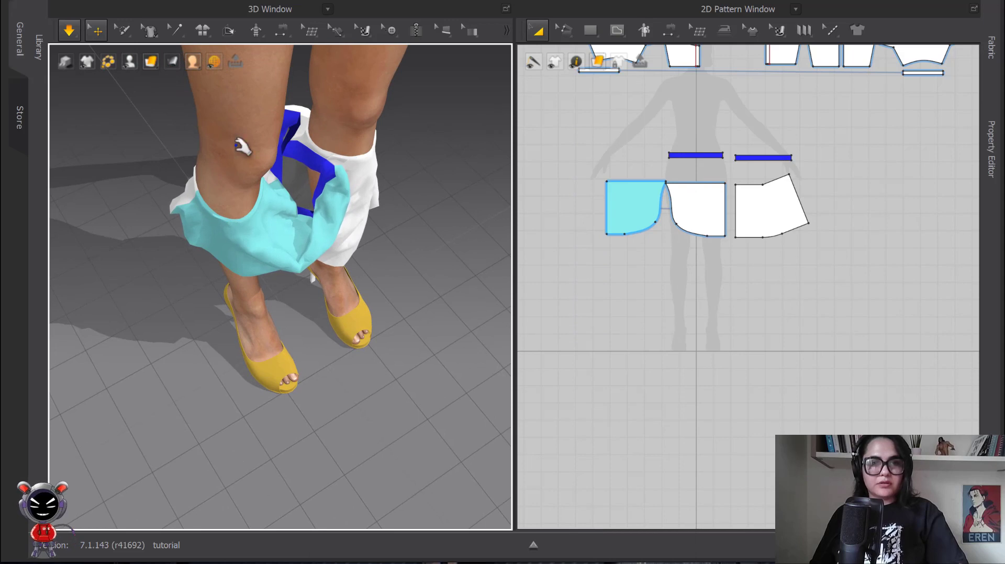
drag(196, 198, 237, 268)
scroll(332, 221, down, 3)
key(space)
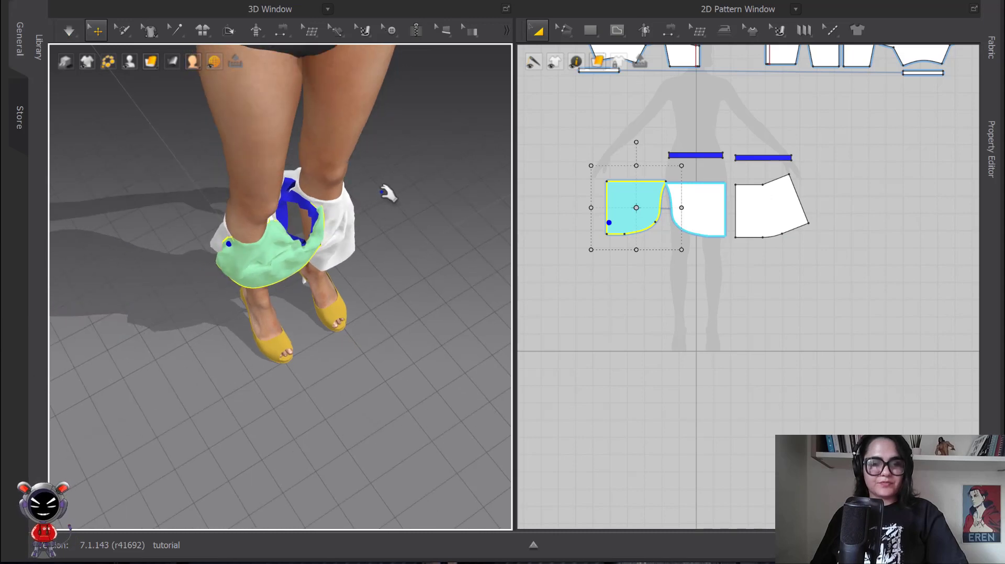
Step: Undo the cloth pulls and simulations back to the skirt pieces arranged around the avatar's hips
scroll(388, 193, down, 3)
right_drag(388, 192, 363, 139)
key(ctrl+z)
key(ctrl+z)
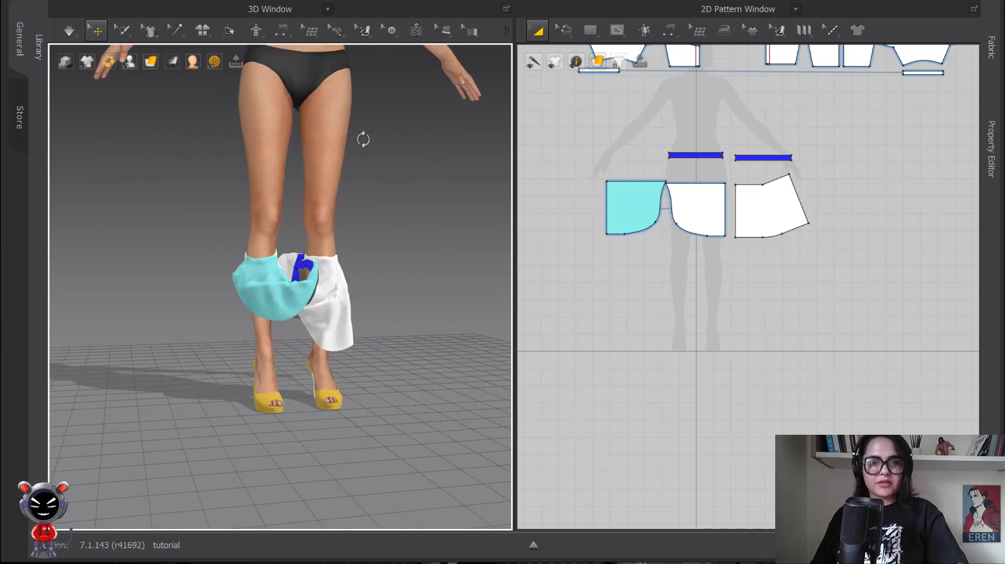
key(ctrl+z)
key(ctrl+z)
key(ctrl+z)
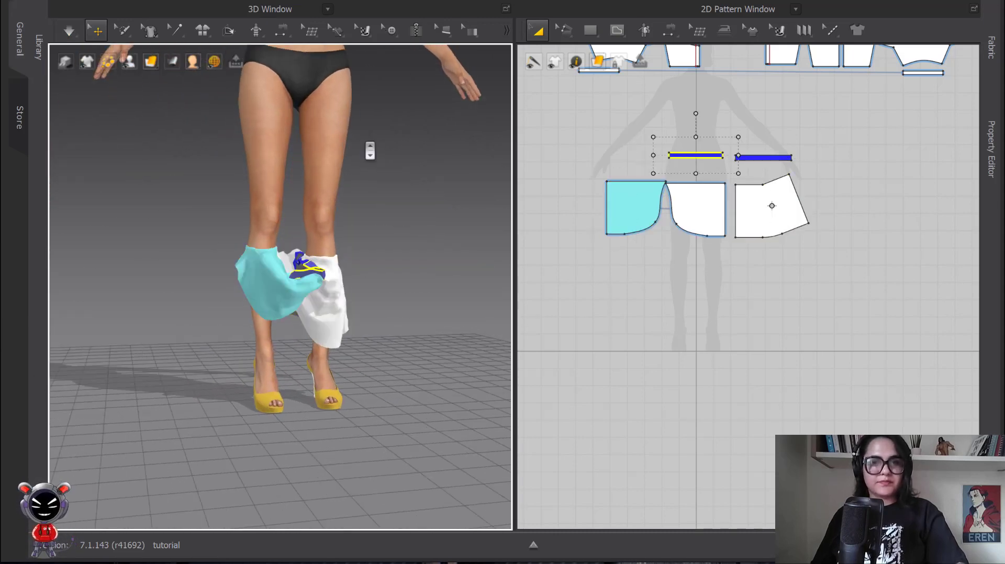
key(ctrl+z)
middle_drag(364, 181, 356, 341)
scroll(348, 287, up, 3)
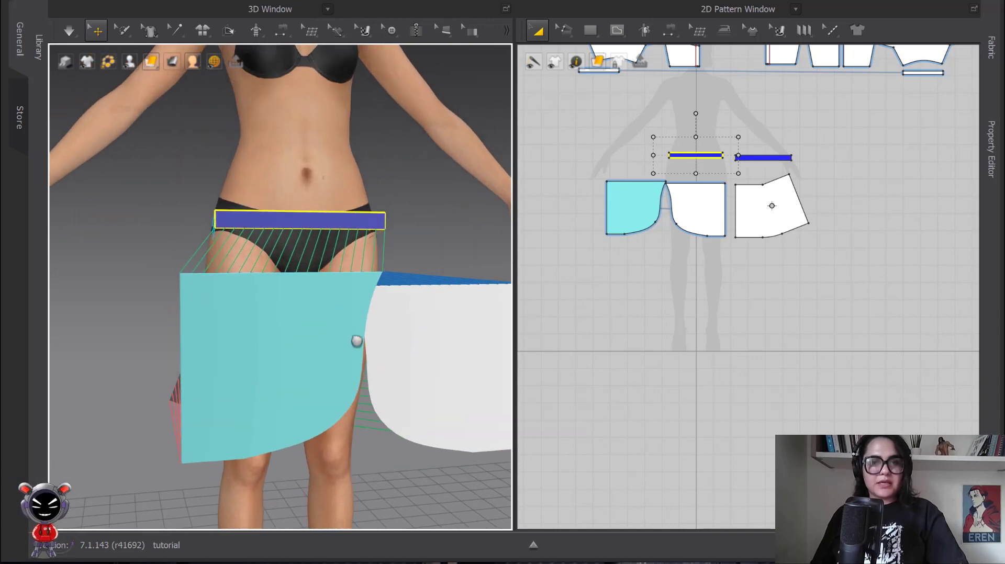
scroll(310, 332, down, 2)
right_drag(309, 332, 226, 385)
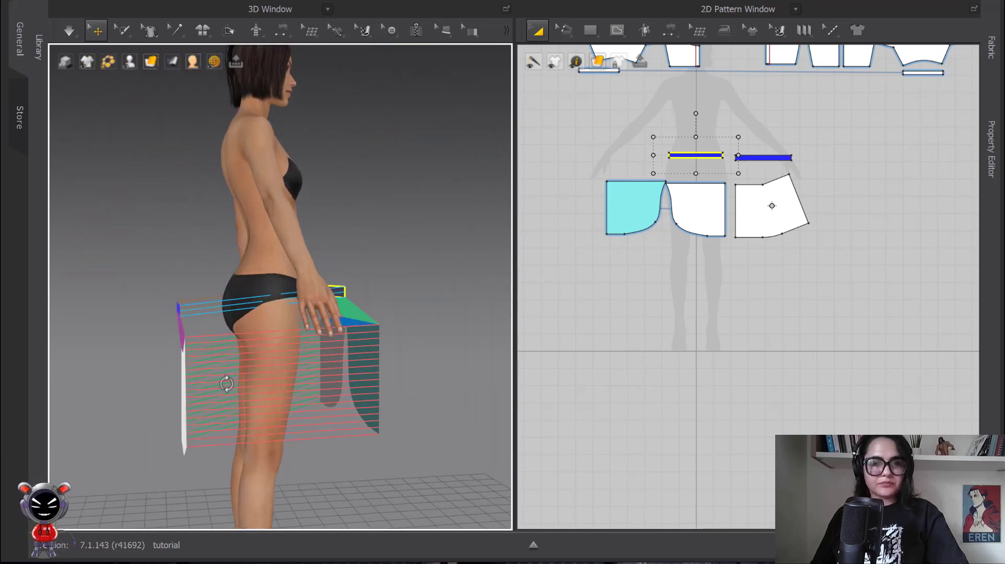
Step: Raise the back waistband and the back skirt panel into position behind the avatar's hips
middle_drag(226, 385, 137, 292)
drag(157, 284, 176, 264)
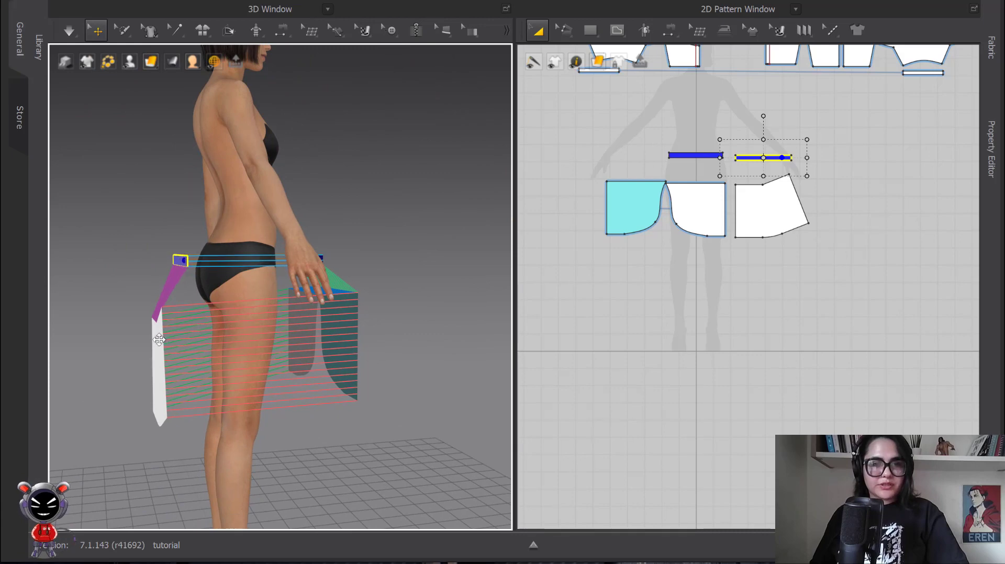
drag(159, 339, 171, 318)
scroll(183, 281, up, 3)
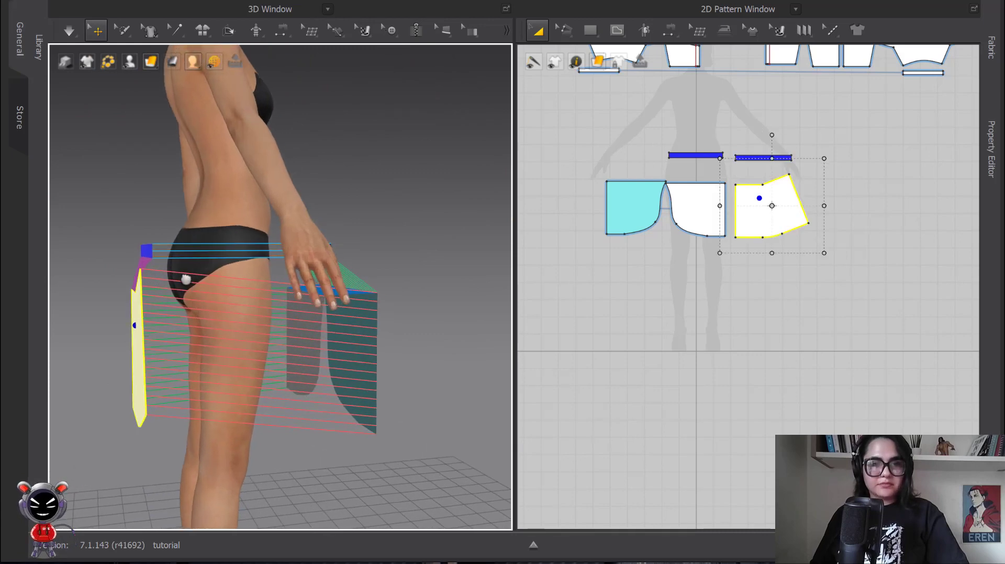
right_drag(375, 312, 229, 321)
middle_drag(219, 322, 287, 268)
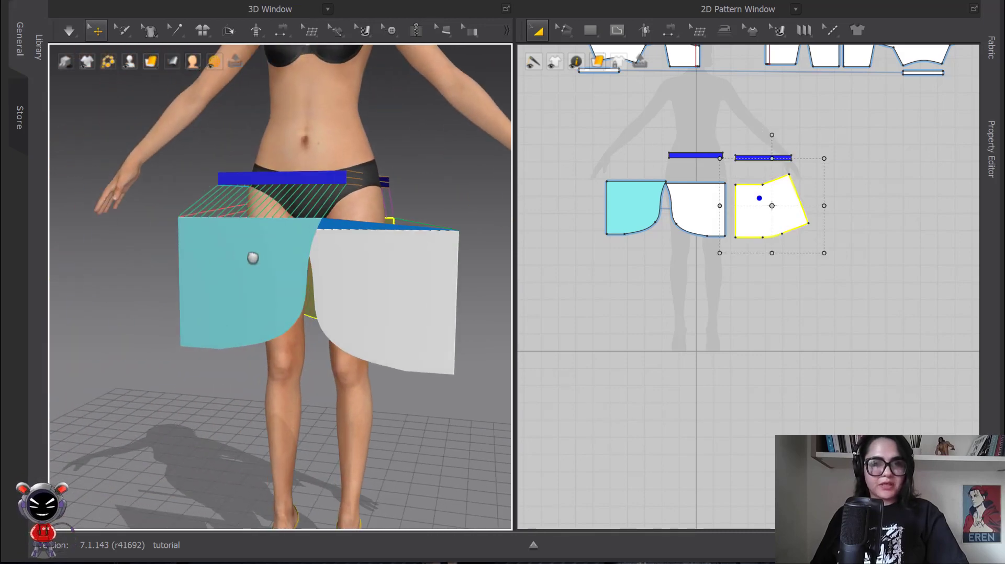
Step: Raise the white front panel toward the front waistband and check how it lines up with the cyan panel
click(247, 253)
right_drag(348, 275, 285, 275)
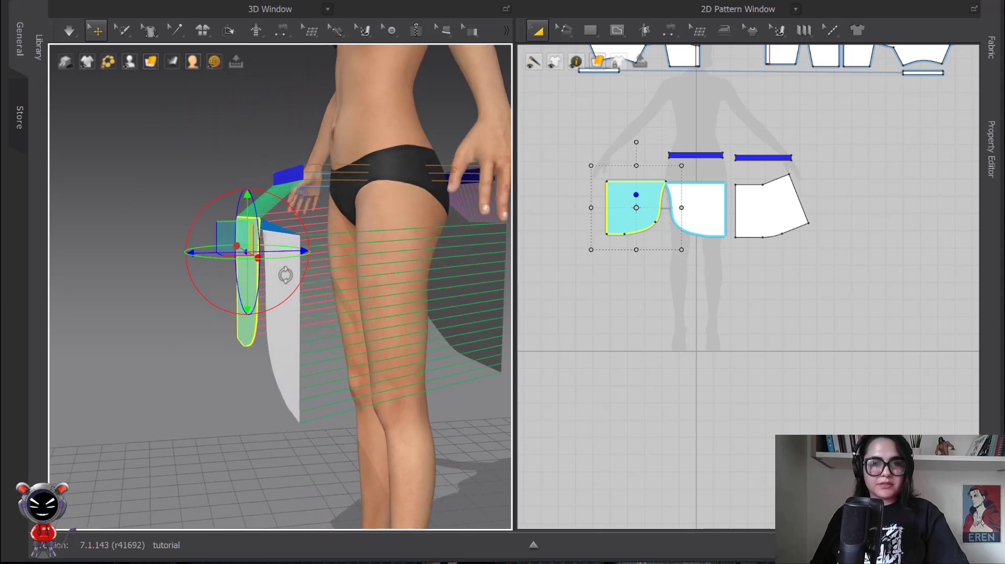
drag(274, 292, 278, 242)
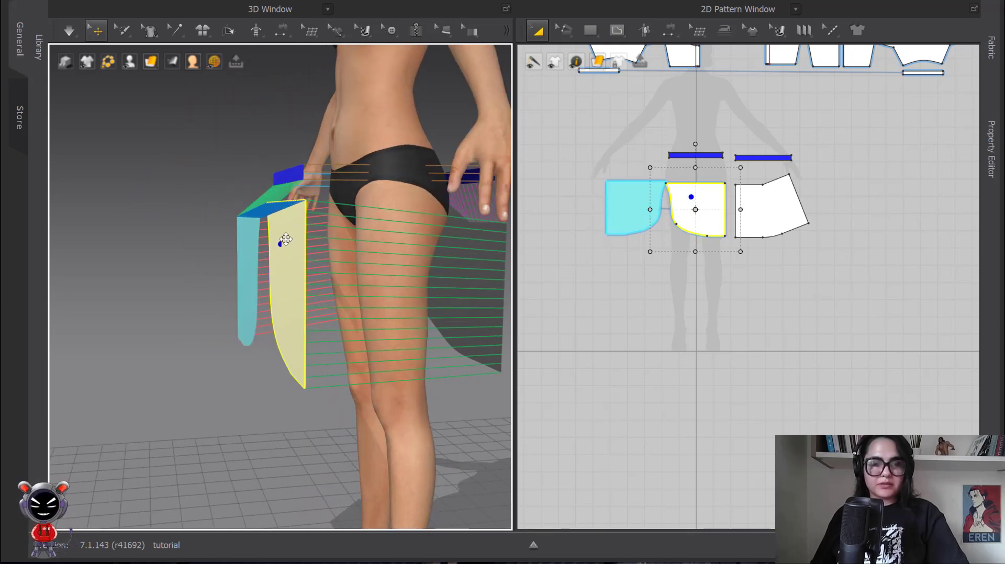
right_drag(286, 239, 347, 262)
drag(348, 262, 254, 253)
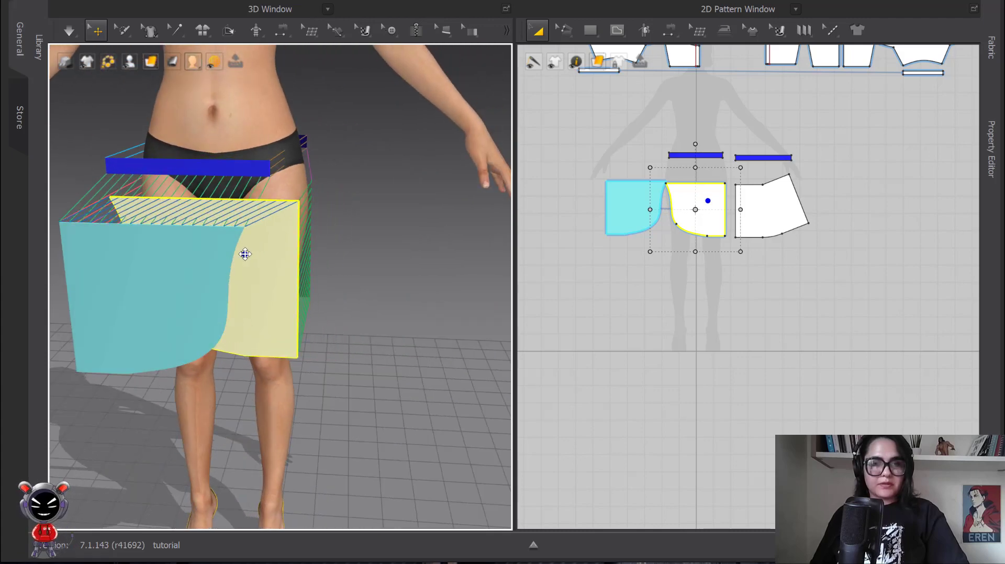
Step: Move the cyan front panel up and inward so it sits behind the white panel, close to the front waistband
right_drag(287, 254, 328, 312)
click(269, 293)
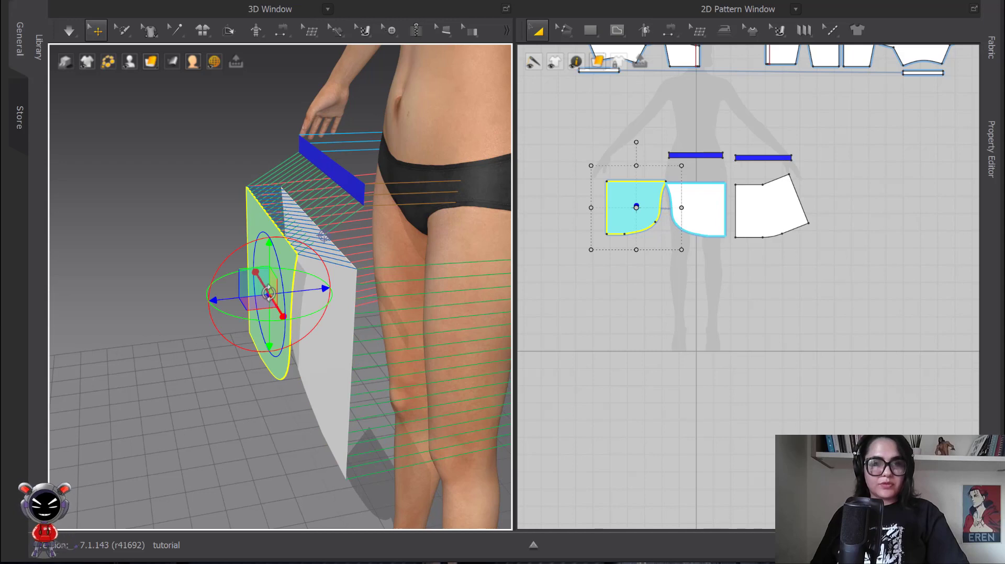
drag(258, 226, 311, 218)
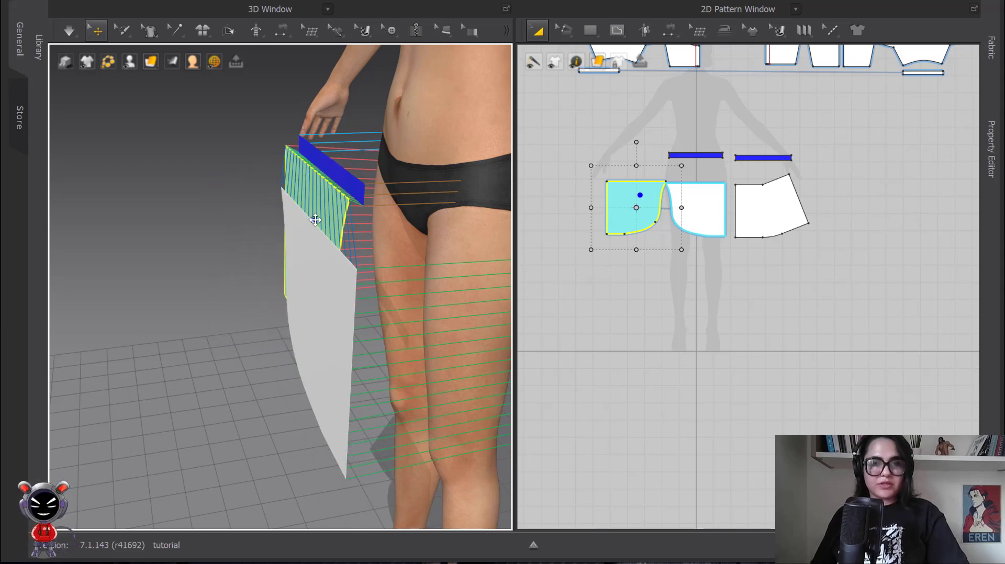
Step: Try simulating the skirt with the cyan panel under the white one, inspect the drape, and undo the simulation
right_drag(332, 283, 373, 304)
click(353, 288)
key(space)
key(space)
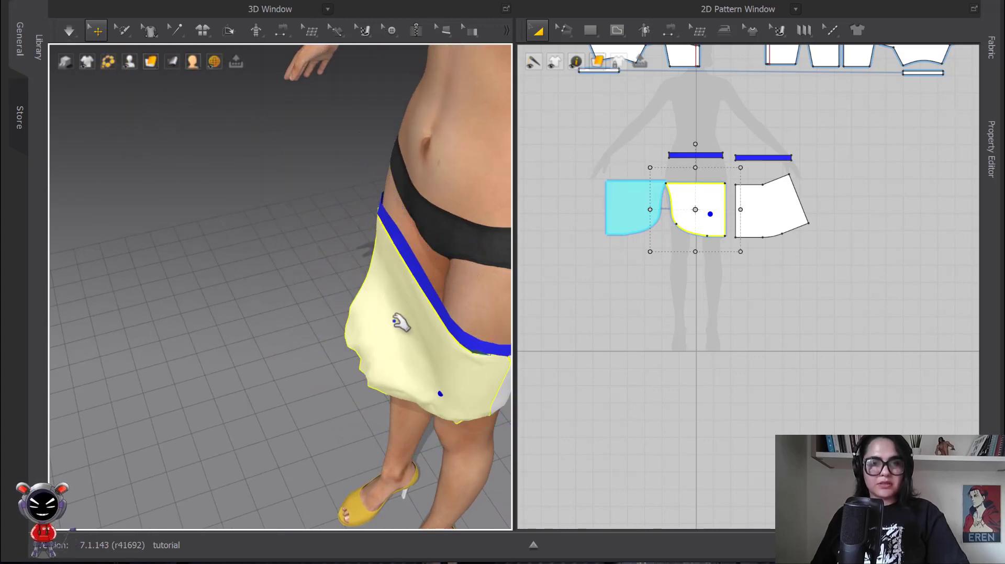
right_drag(421, 358, 368, 359)
middle_drag(368, 359, 331, 258)
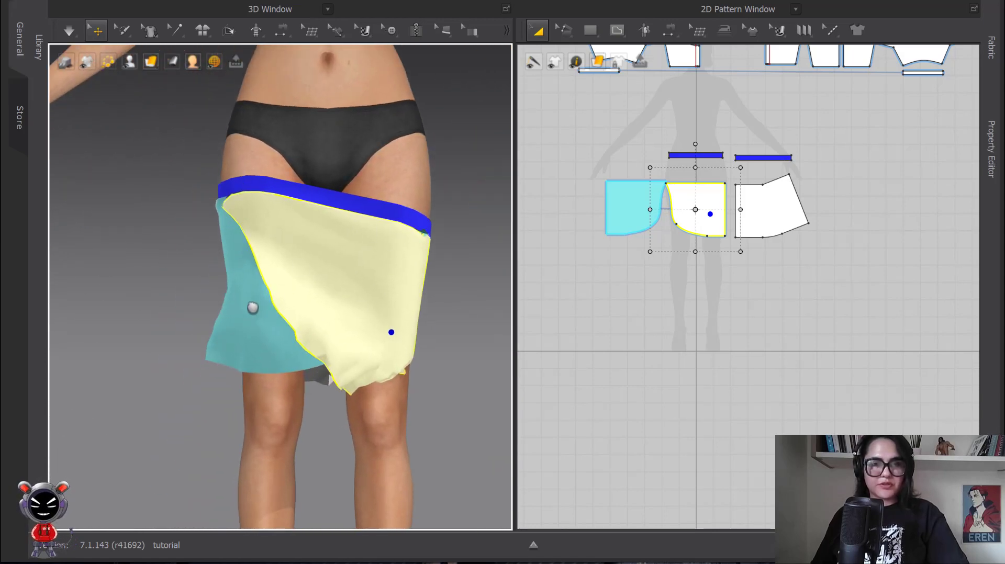
scroll(330, 263, down, 3)
right_drag(348, 284, 324, 282)
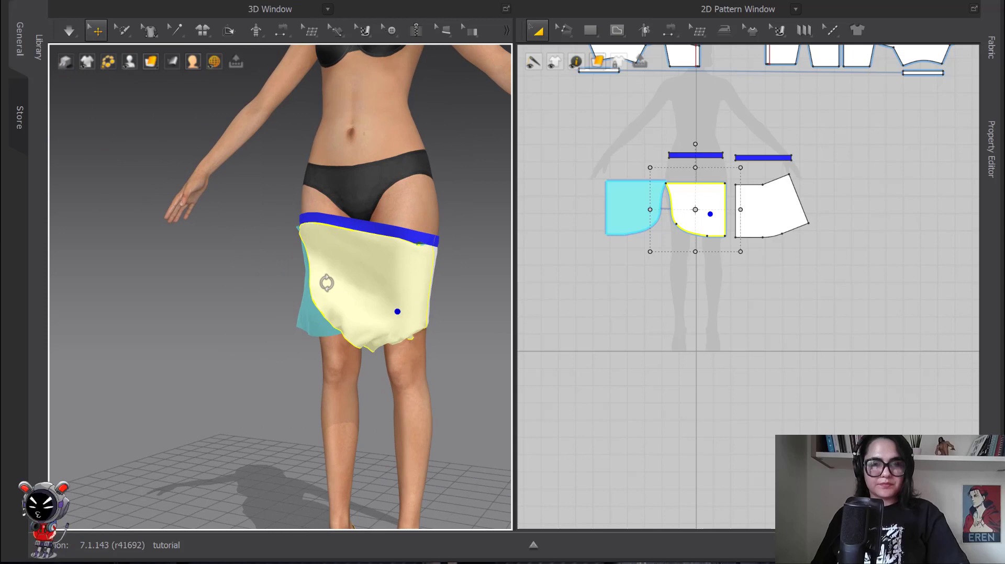
key(ctrl+z)
Step: Raise the back waistband to the avatar's waist and lengthen both waistband pieces in the 2D pattern
middle_drag(378, 269, 354, 379)
drag(325, 273, 325, 237)
drag(343, 361, 346, 325)
scroll(312, 367, up, 3)
right_drag(369, 339, 275, 314)
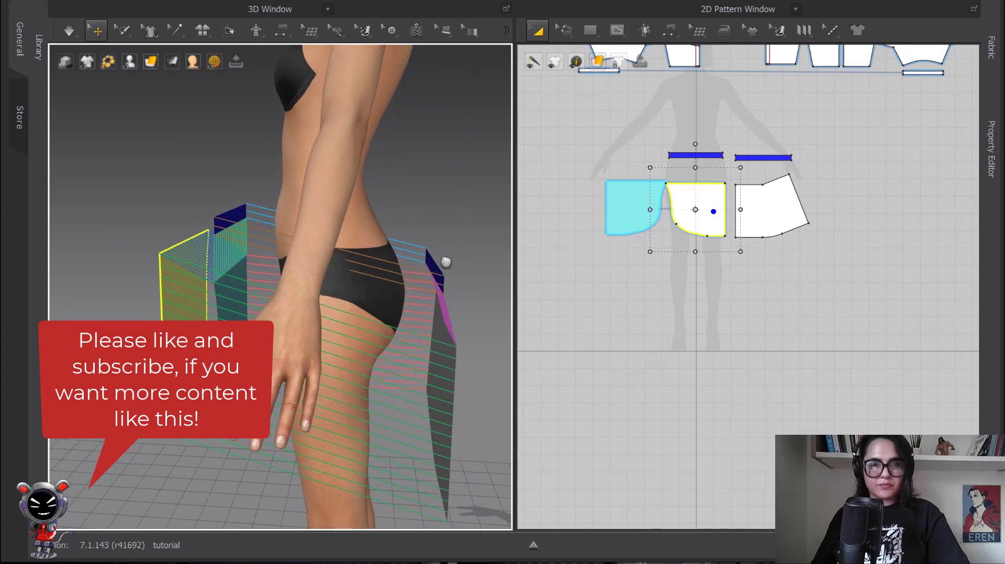
drag(450, 278, 406, 215)
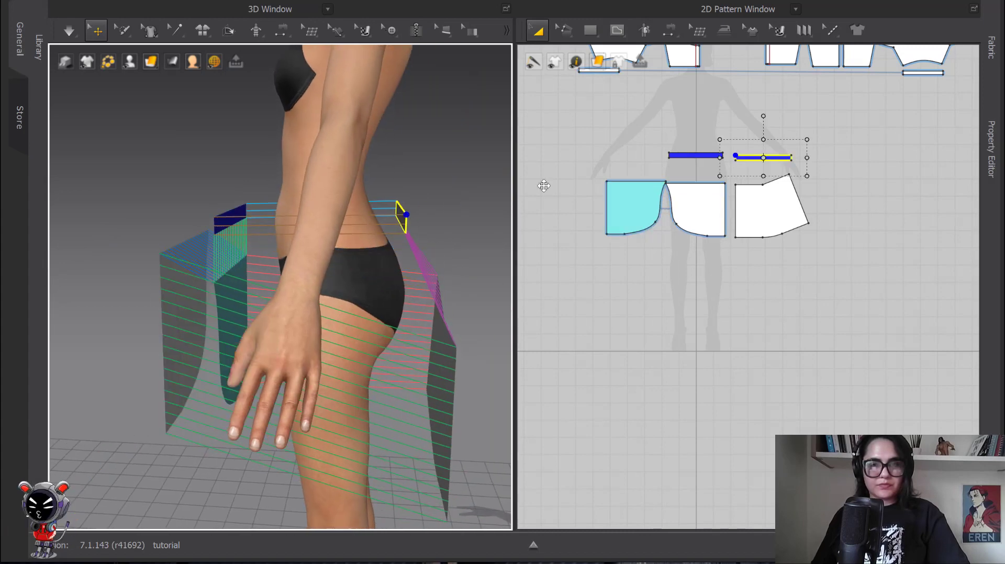
shift+click(695, 153)
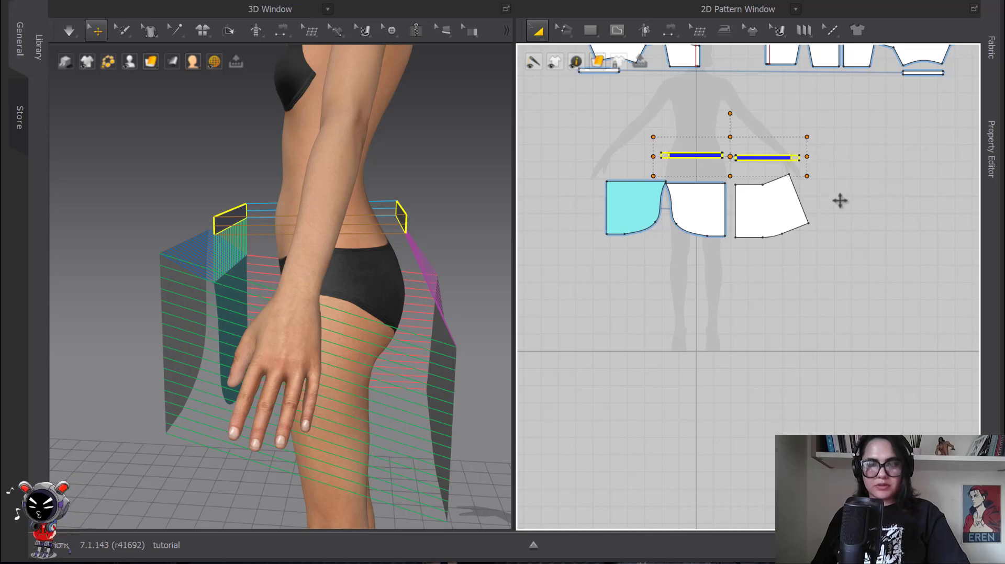
key(space)
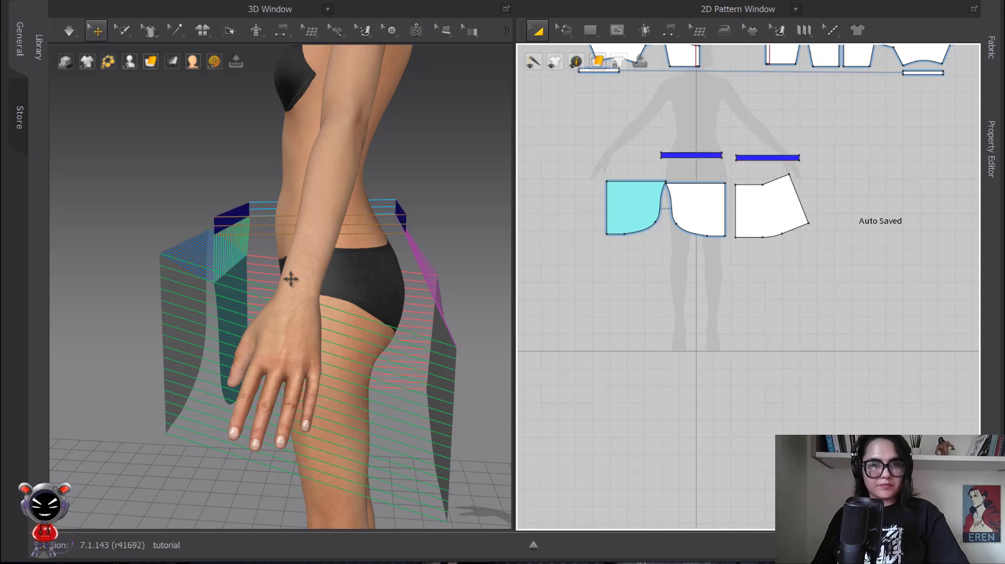
Step: Adjust the position of the lengthened back waistband so it lines up behind the avatar's waist
click(407, 217)
right_drag(405, 217, 427, 177)
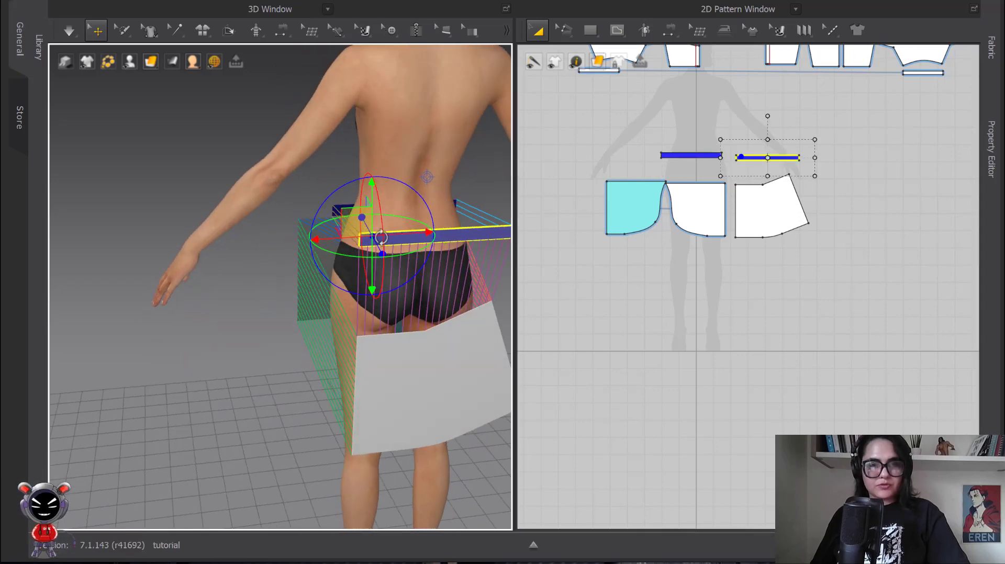
drag(468, 231, 454, 226)
scroll(461, 234, up, 4)
middle_drag(462, 237, 392, 208)
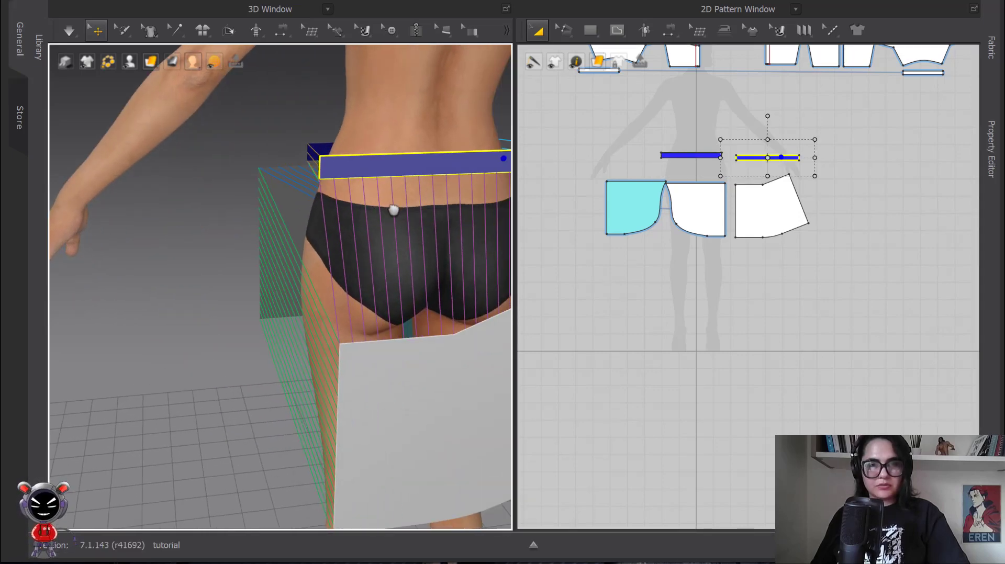
Step: Reorder the two front panels below the waistband so the cyan panel sits outside the white one
right_drag(393, 208, 348, 212)
drag(136, 215, 171, 208)
scroll(145, 283, down, 1)
click(128, 340)
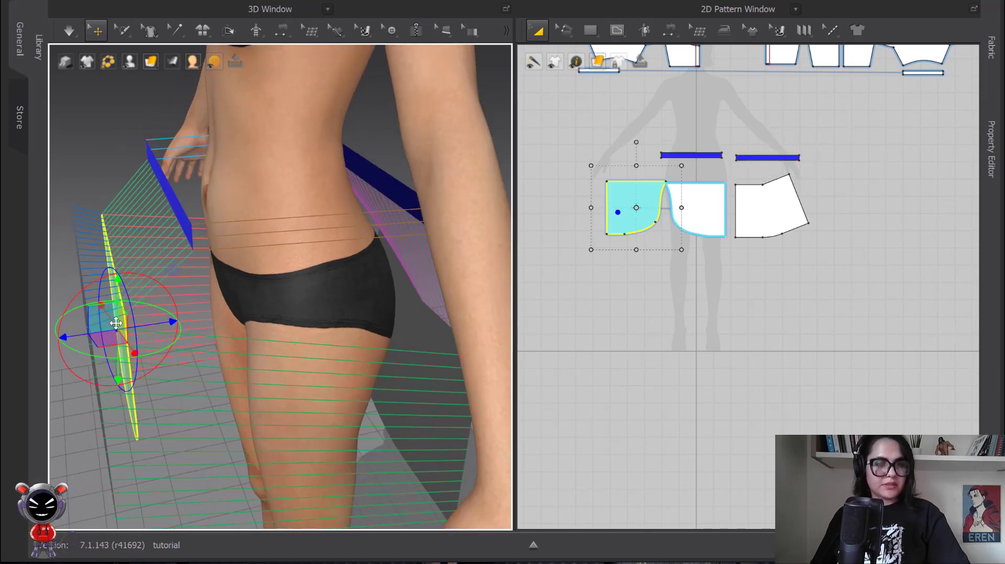
right_drag(129, 340, 252, 208)
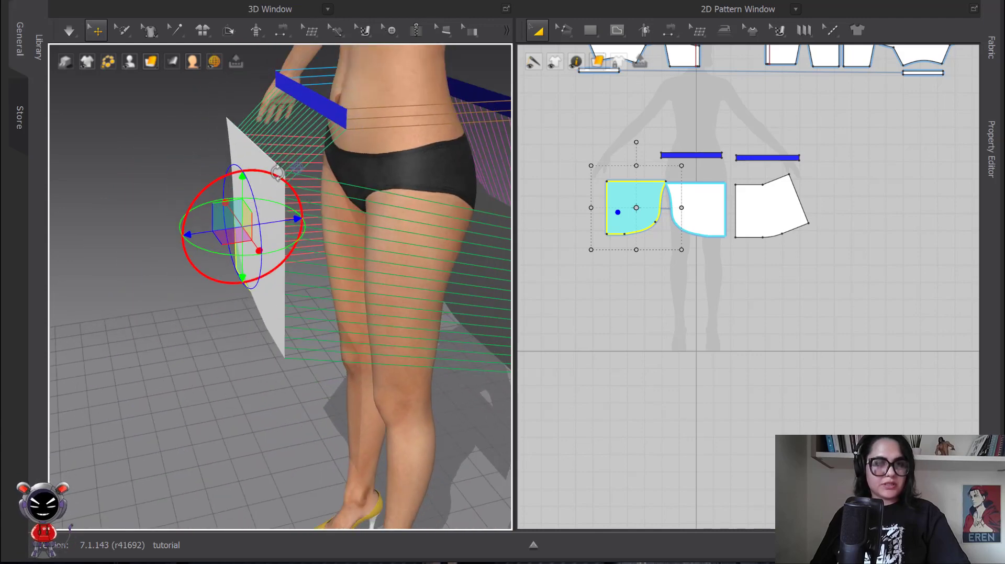
right_drag(285, 169, 341, 199)
drag(333, 131, 256, 126)
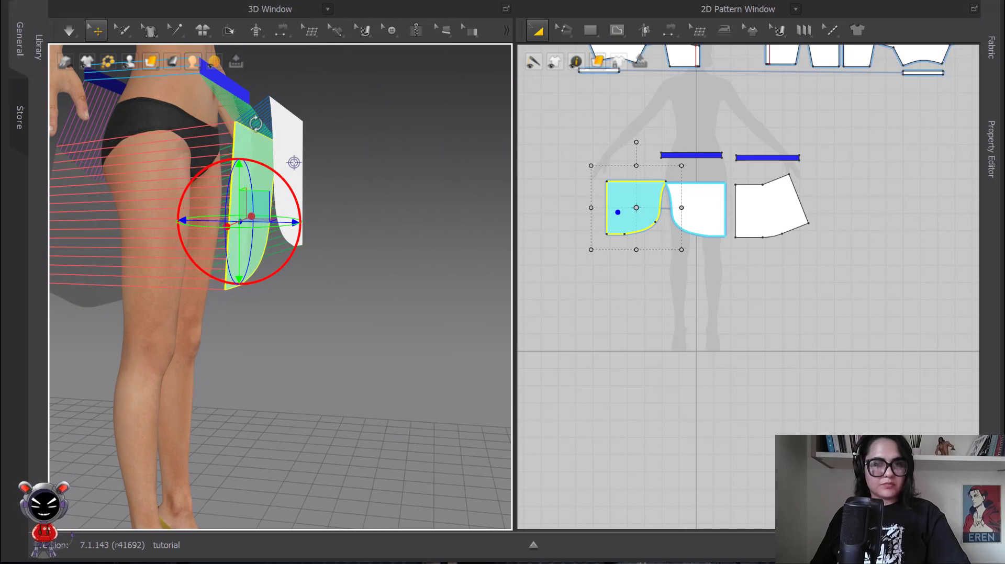
drag(281, 221, 339, 172)
drag(283, 147, 255, 116)
drag(320, 125, 301, 137)
Step: Raise the back skirt panel and rotate it level directly beneath the back waistband
right_drag(301, 136, 205, 282)
drag(205, 285, 206, 247)
key(8)
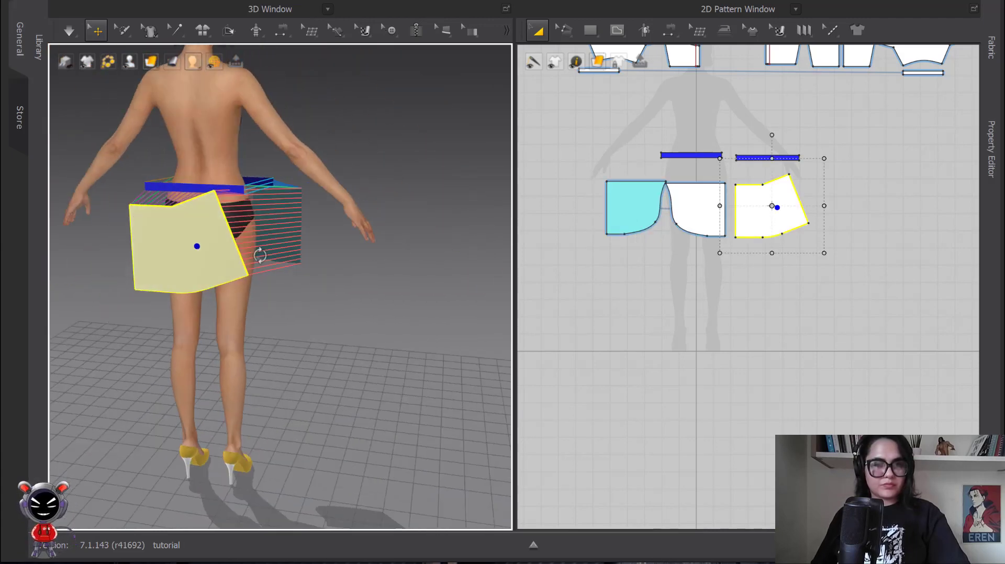
click(208, 250)
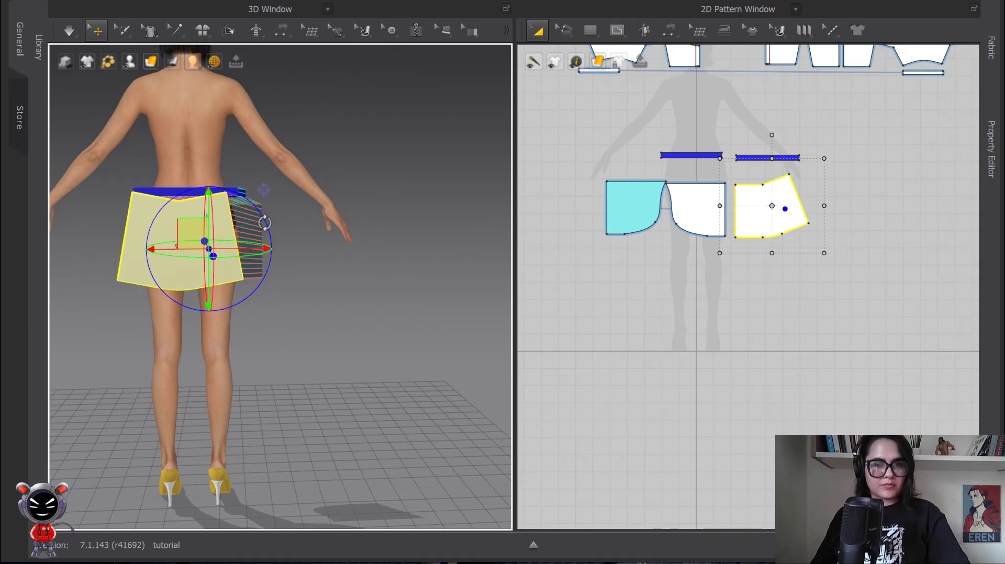
right_drag(258, 224, 325, 285)
Step: Simulate the wrap skirt, pull the white and cyan front panels down at the hem, and stop the simulation
key(space)
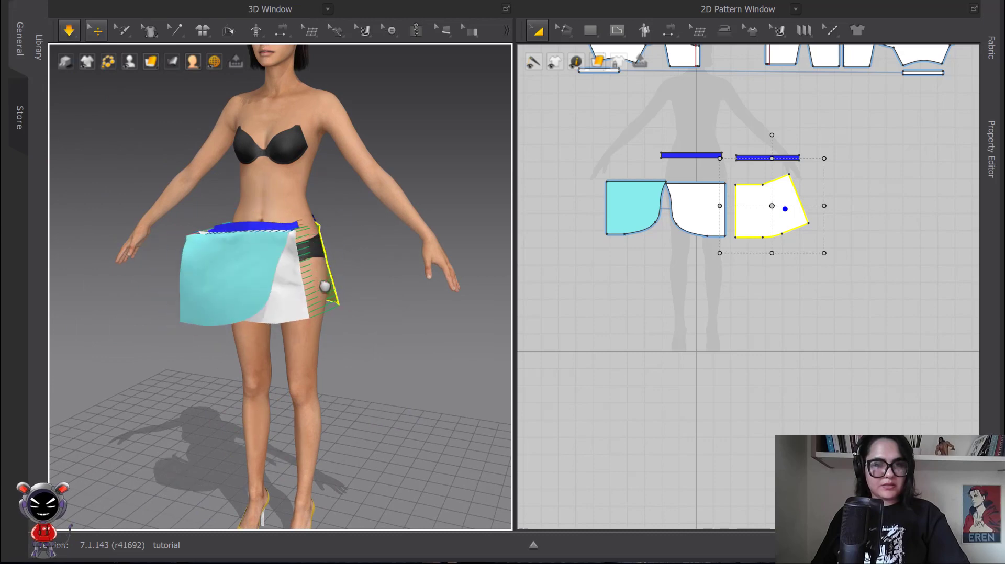
drag(321, 286, 344, 342)
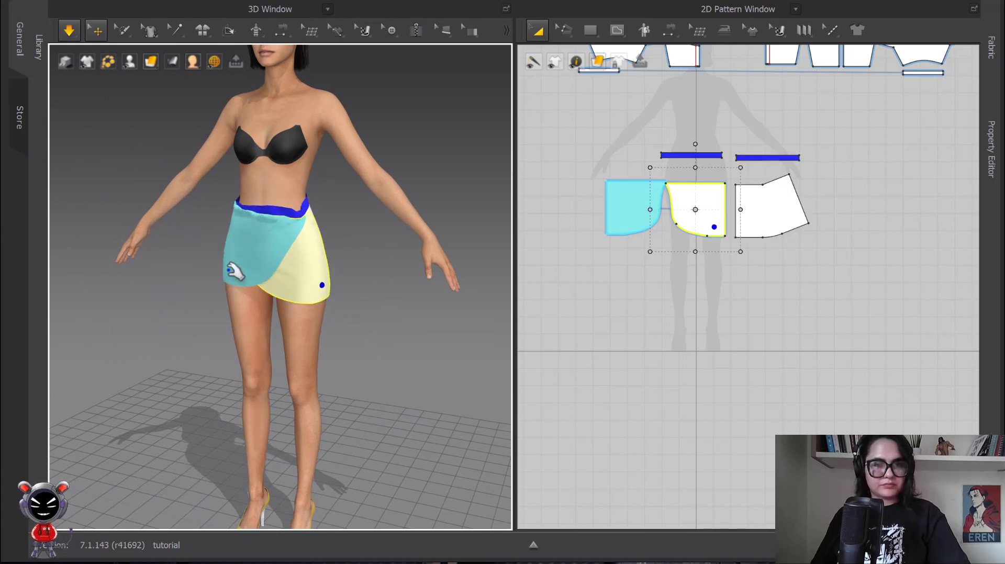
drag(231, 267, 204, 346)
scroll(226, 303, up, 3)
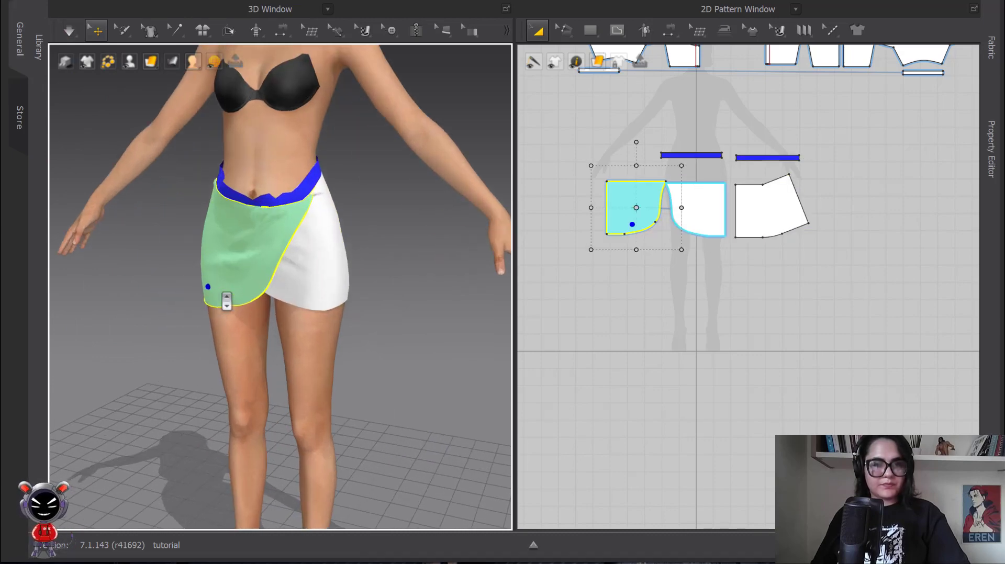
right_drag(227, 302, 284, 285)
middle_drag(163, 236, 159, 224)
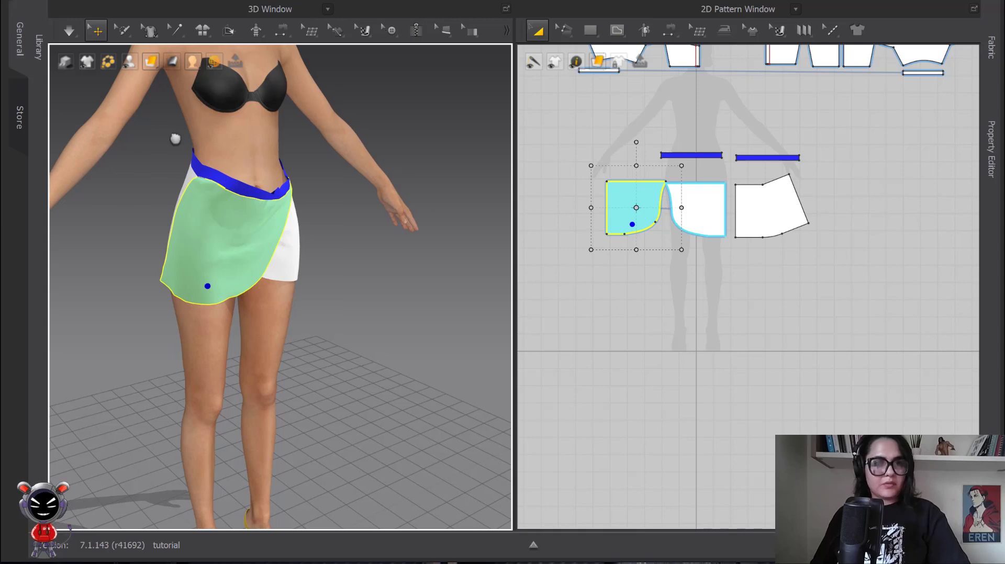
Step: Resume the simulation and pull the side of the cyan front panel and the back panel into place around the hips
click(75, 31)
click(69, 30)
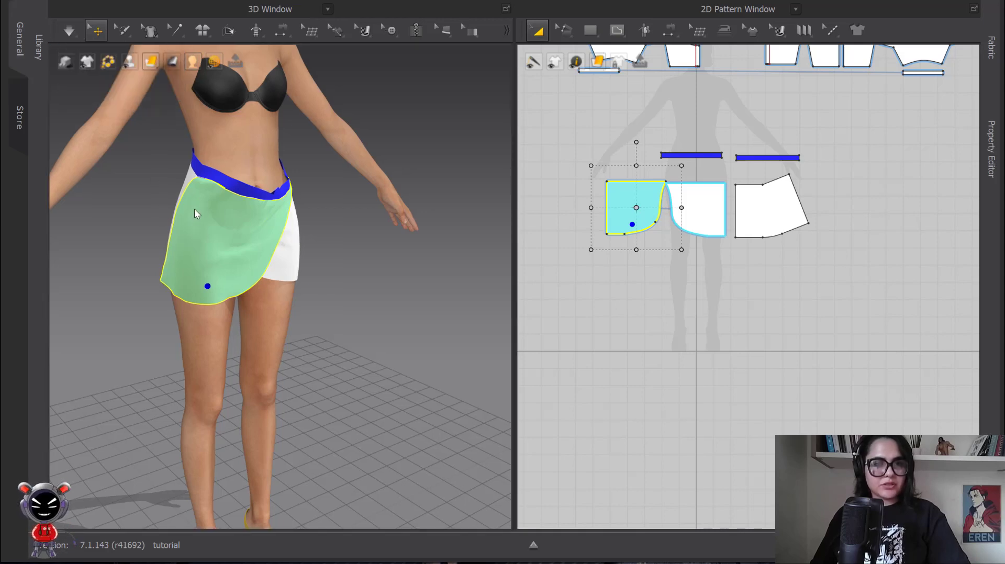
drag(176, 236, 161, 292)
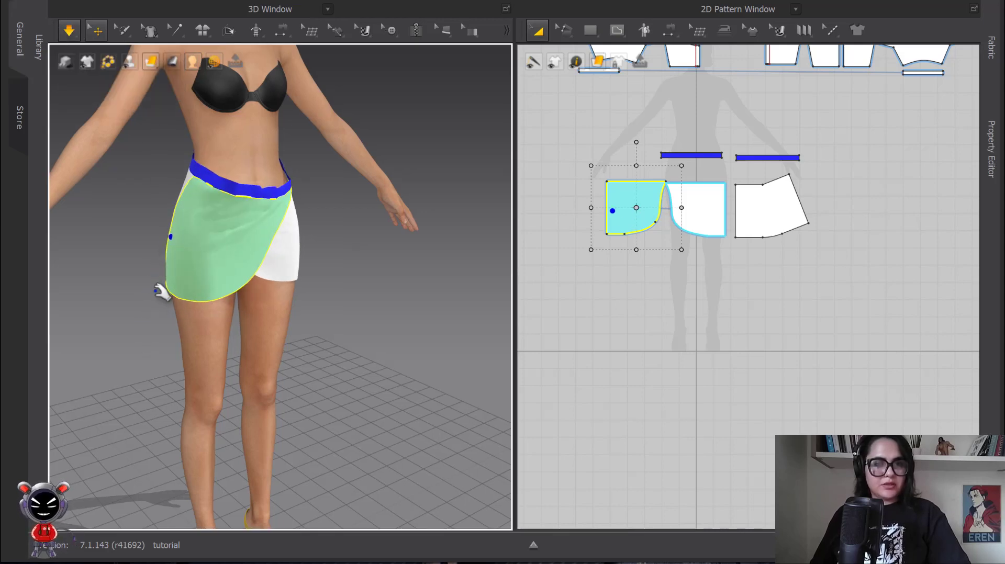
drag(136, 361, 170, 330)
right_drag(211, 319, 293, 309)
drag(128, 233, 131, 255)
drag(77, 304, 76, 335)
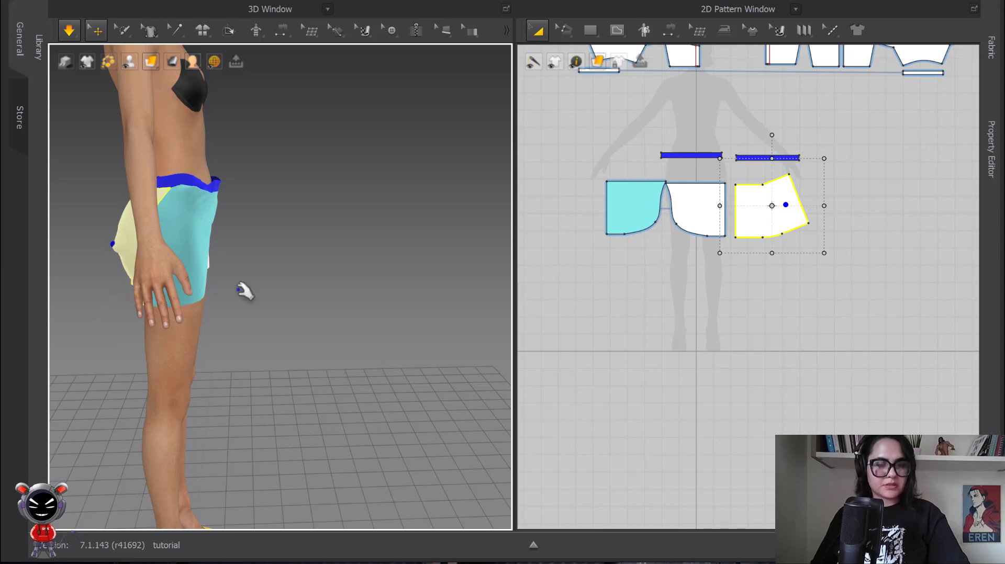
right_drag(348, 262, 251, 252)
Step: Tug the cyan front panel's outer side during simulation to smooth its drape, and turn to the skirt's back
key(space)
drag(213, 222, 239, 341)
middle_drag(202, 272, 269, 172)
drag(157, 100, 76, 326)
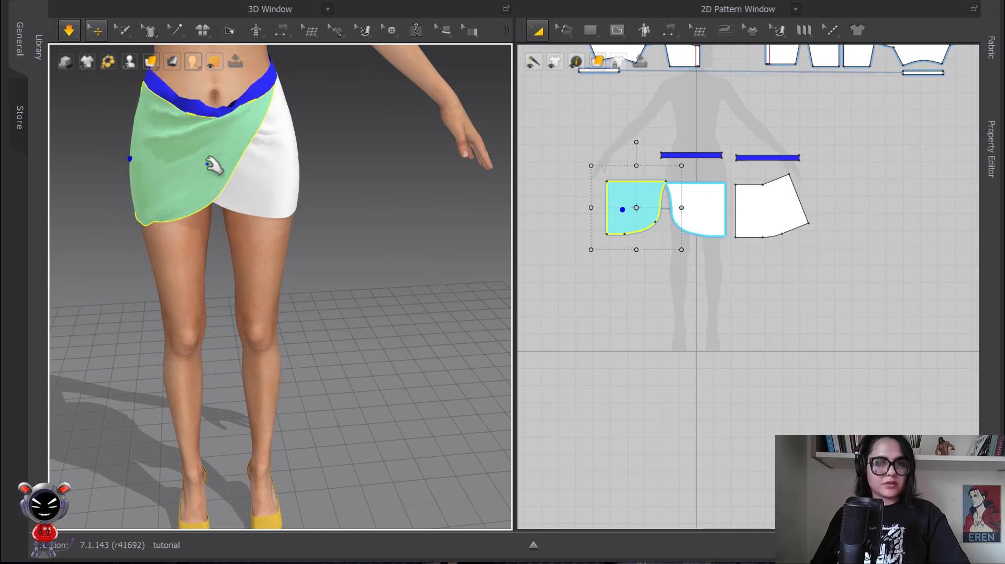
right_drag(213, 168, 271, 155)
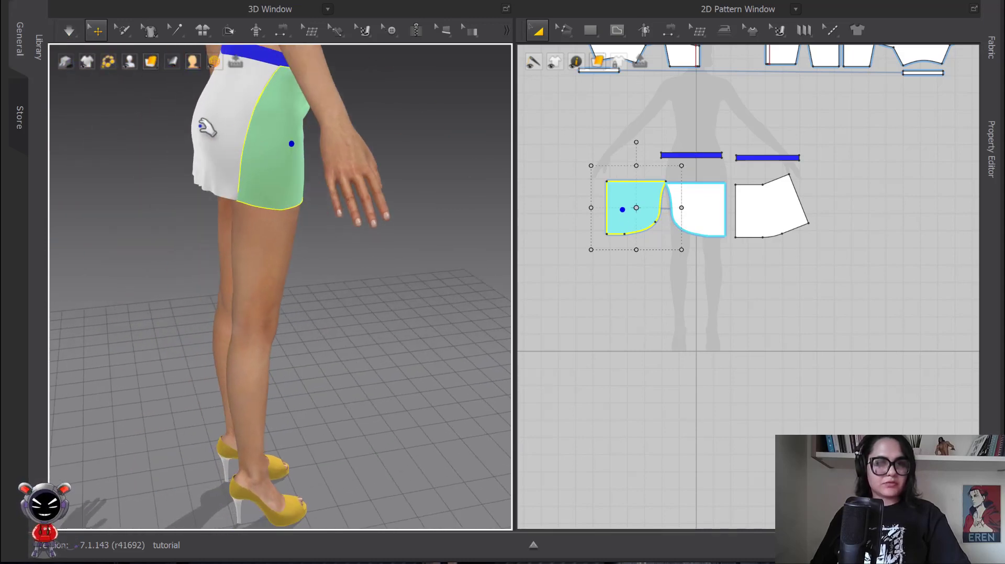
Step: Simulate again, pull the back panel down over the buttocks, and adjust the front waistband at the side
drag(207, 127, 193, 206)
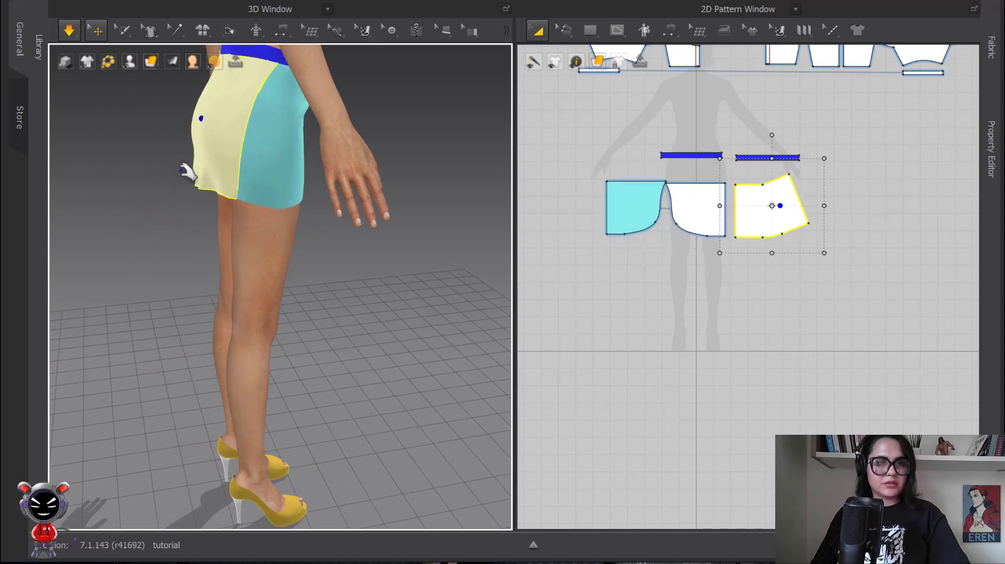
drag(184, 171, 202, 254)
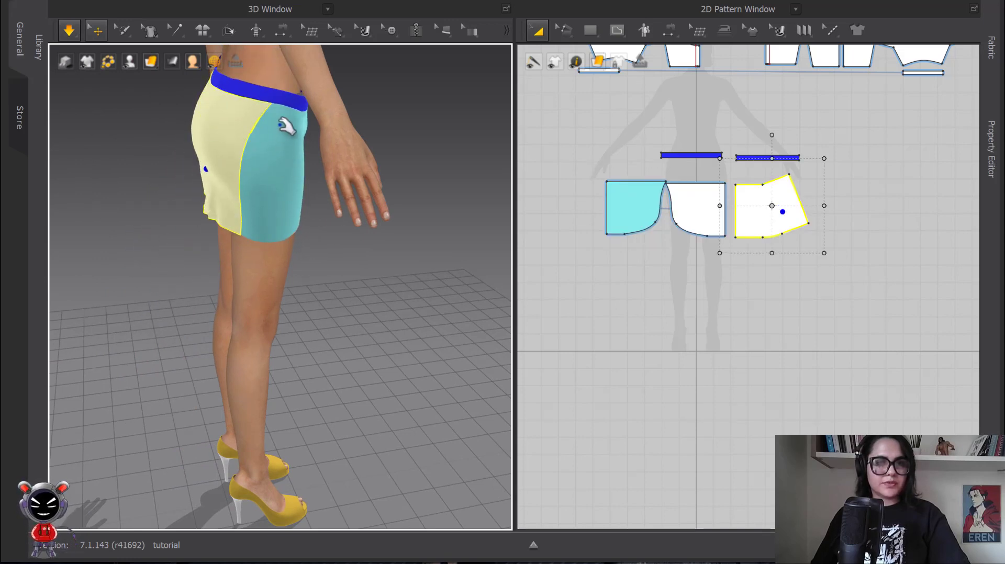
click(303, 102)
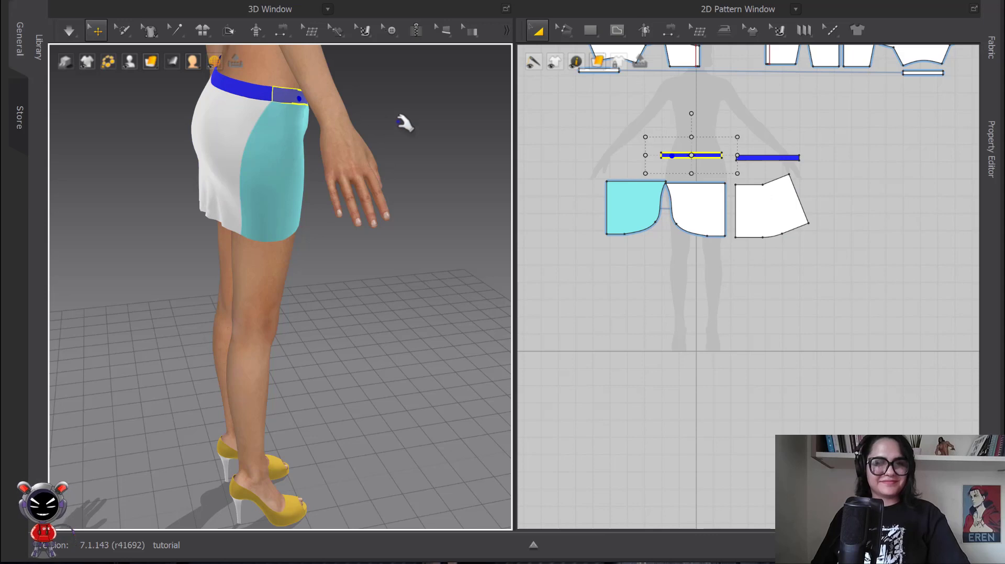
Step: Run the simulation from the front and pull the white front panel down to even the wrap's drape
right_drag(406, 124, 335, 138)
drag(345, 127, 373, 208)
drag(367, 246, 377, 307)
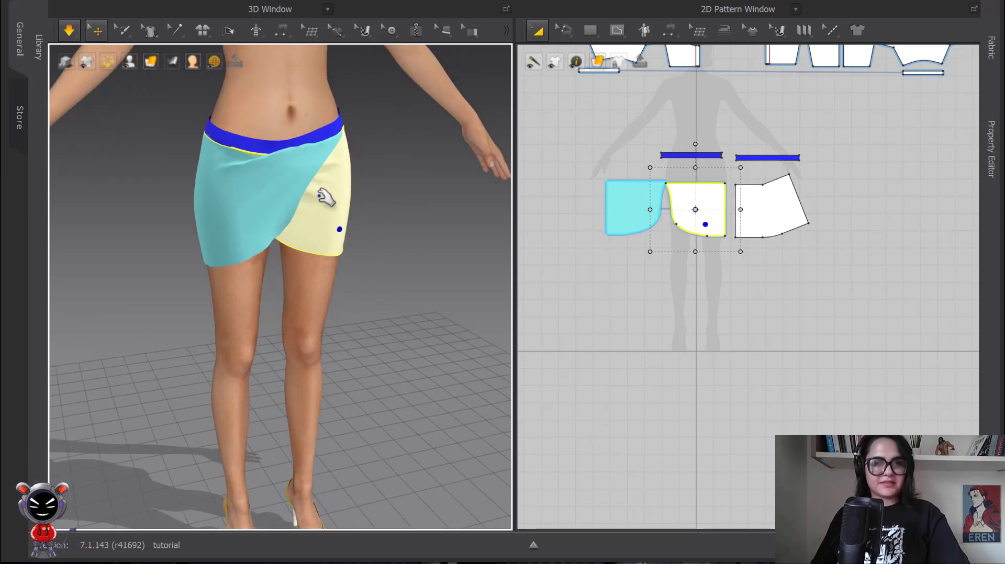
Step: Pull the cyan front panel into place, compare its waist seam lengths, and shorten the front waistband slightly at both ends
drag(294, 180, 297, 258)
scroll(692, 151, up, 5)
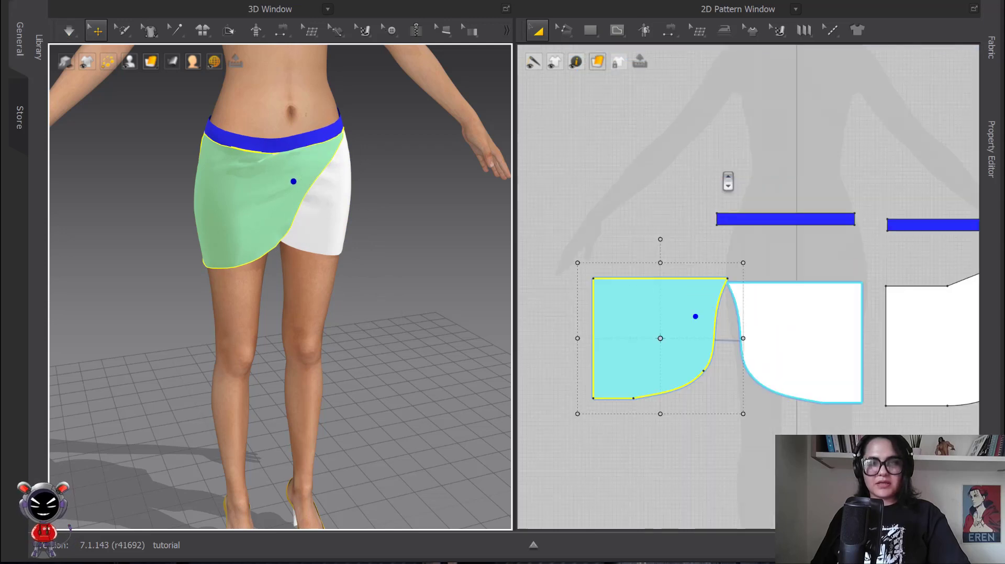
key(b)
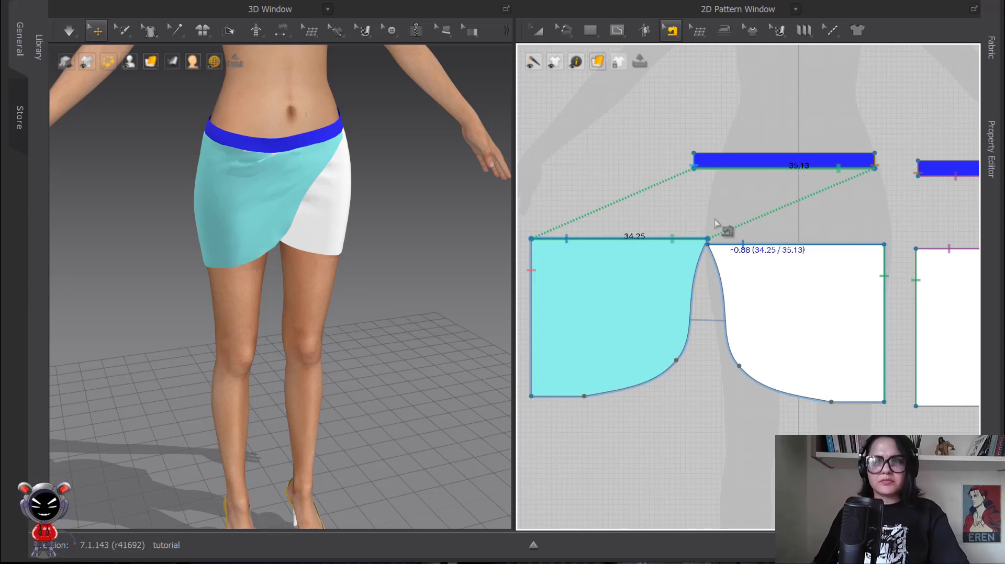
middle_drag(718, 222, 656, 158)
drag(646, 177, 642, 178)
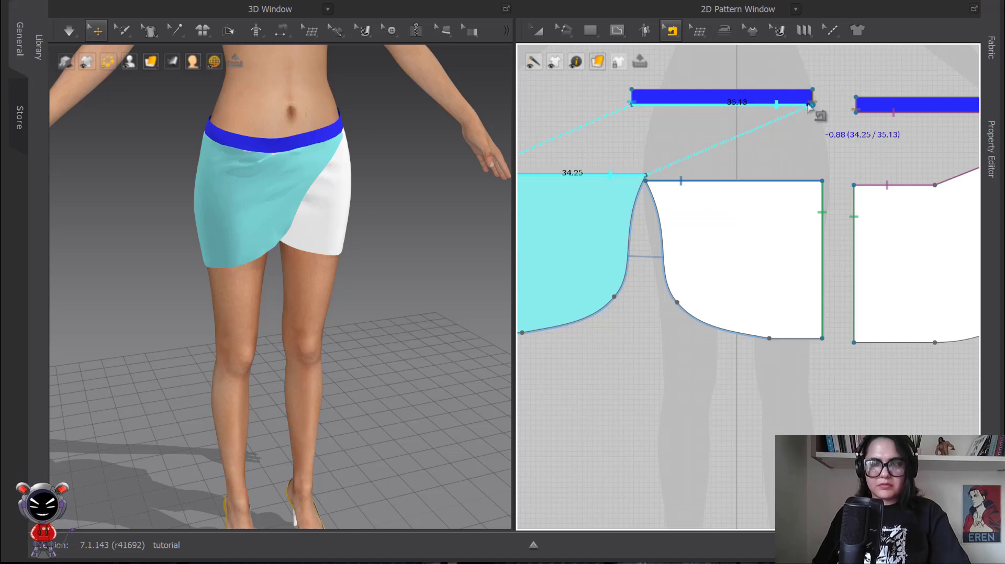
key(a)
click(733, 97)
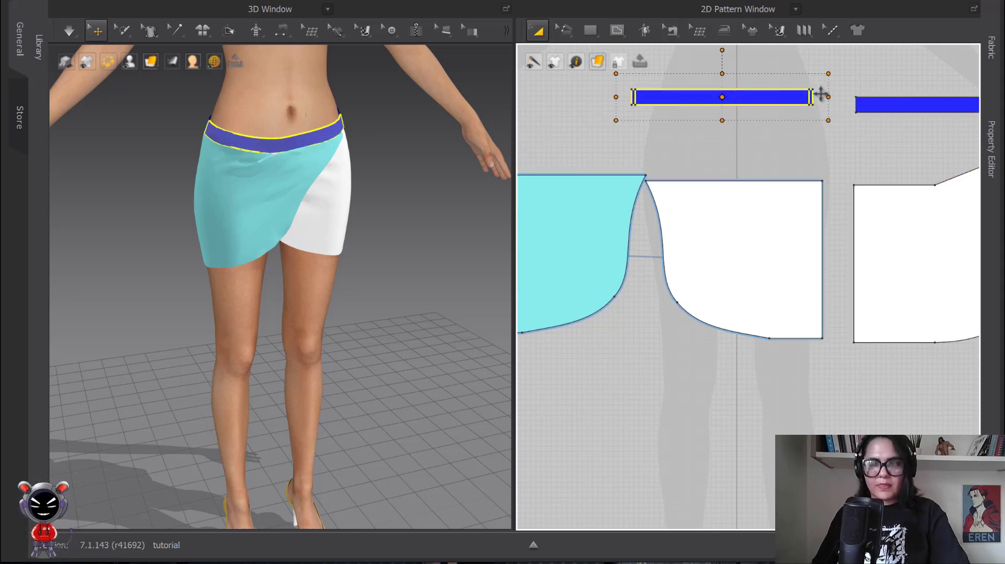
click(816, 137)
Step: Simulate the shortened waistband and tug the cyan front panel to settle the wrap at the front
key(space)
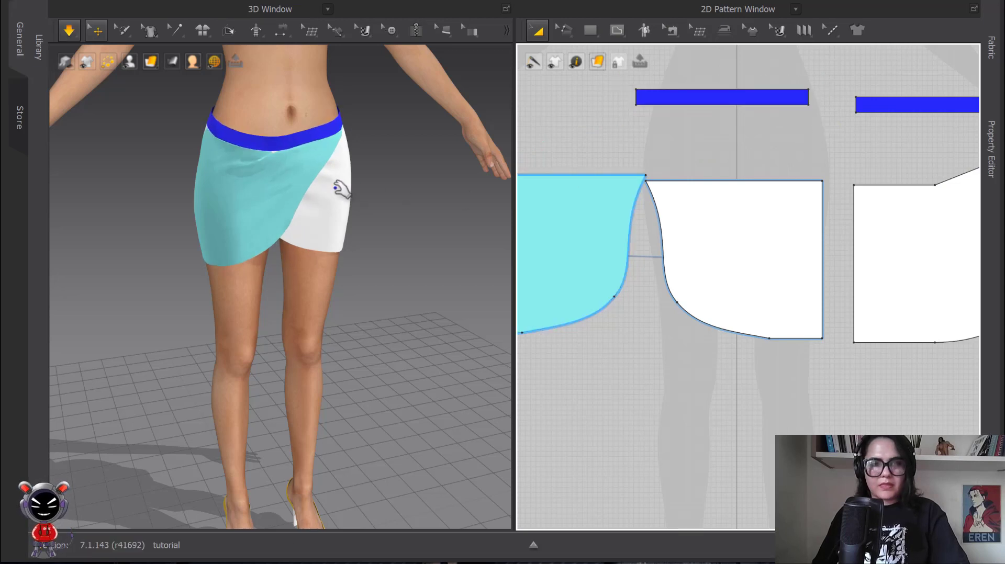
click(341, 190)
click(291, 193)
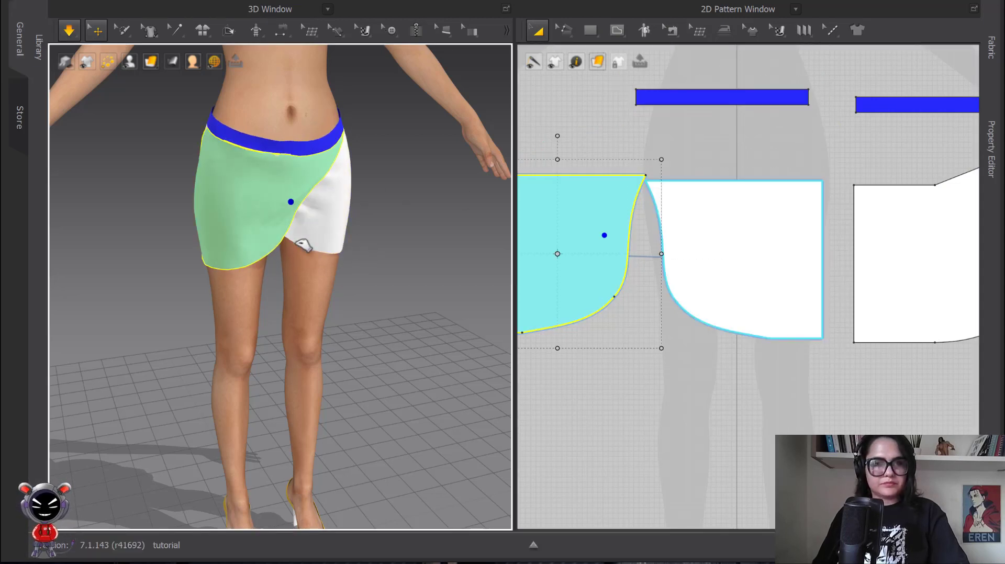
key(space)
Step: Run the simulation from behind and tug the white back panel to smooth it over the buttocks
scroll(367, 180, down, 3)
right_drag(363, 184, 283, 168)
right_drag(228, 184, 293, 138)
key(space)
click(272, 152)
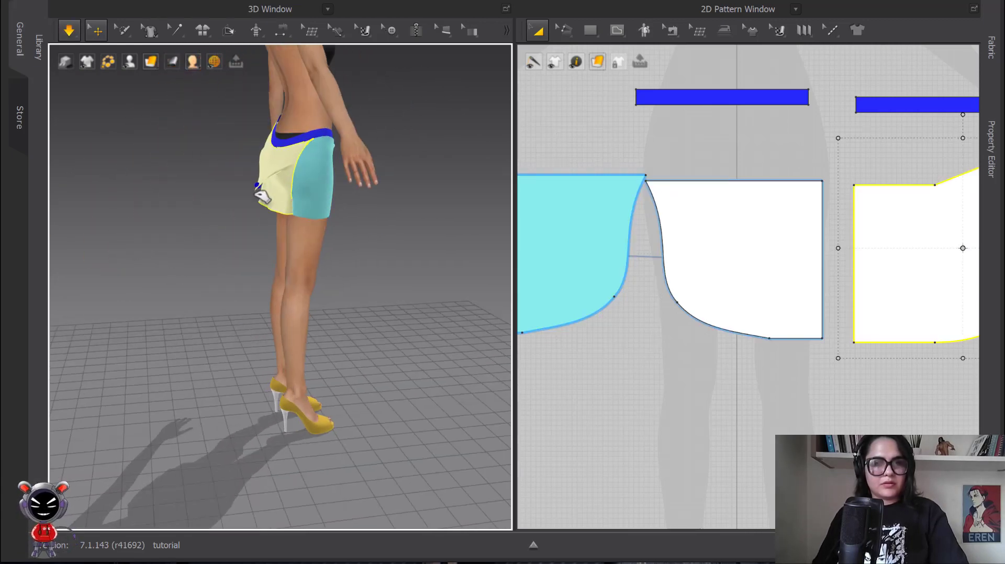
Step: Pull the front waistband away from the belly, let it settle against the body, and stop the simulation
right_drag(425, 151, 325, 161)
click(274, 124)
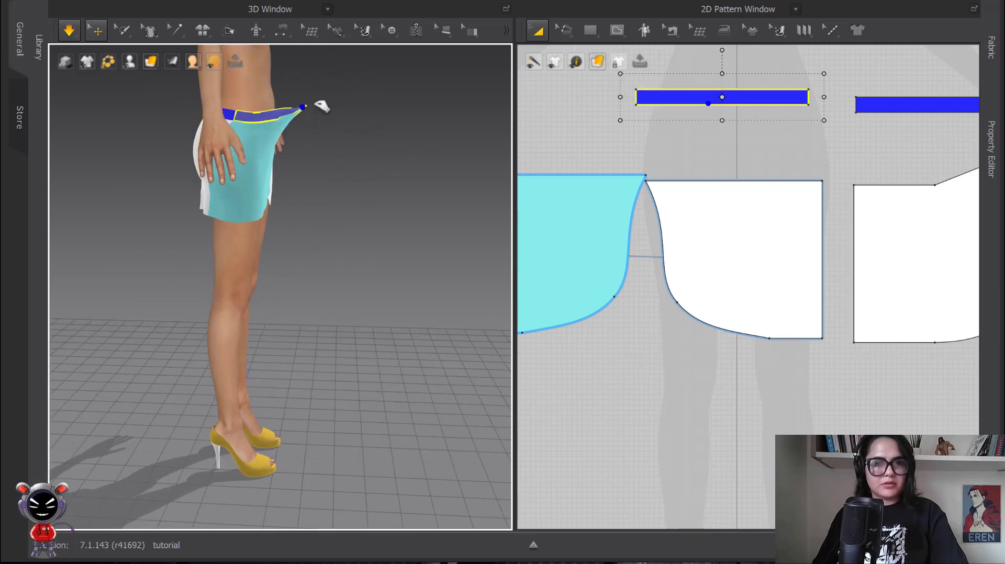
drag(320, 106, 312, 124)
click(266, 154)
click(342, 147)
key(space)
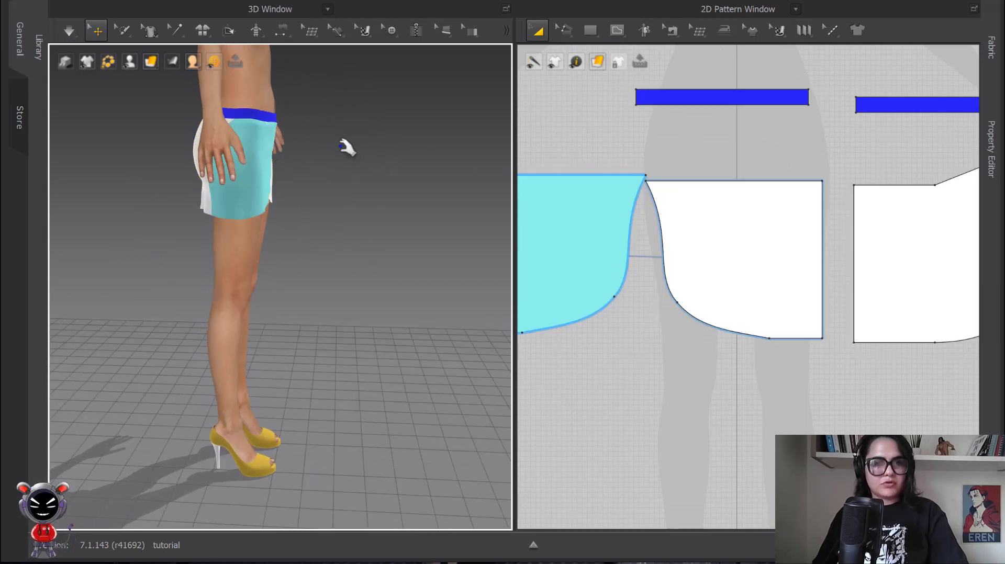
Step: Select all the skirt panels and both waistbands, and apply Strengthen to them
right_drag(334, 118, 274, 135)
scroll(698, 146, down, 3)
middle_drag(698, 146, 586, 89)
drag(586, 89, 958, 299)
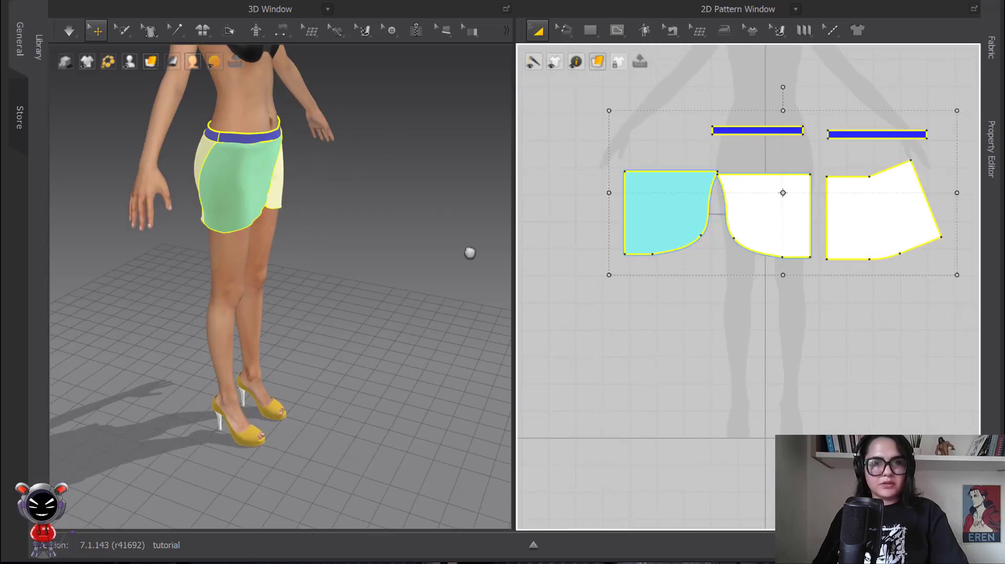
right_click(260, 188)
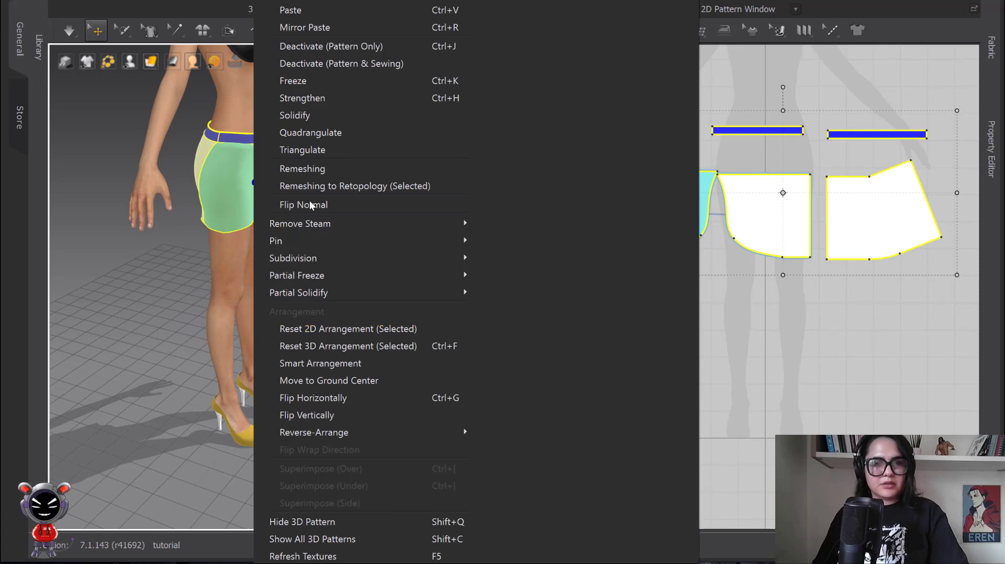
click(316, 98)
Step: Show the hidden blouse on the avatar together with the wrap skirt
scroll(347, 212, down, 3)
scroll(684, 208, down, 2)
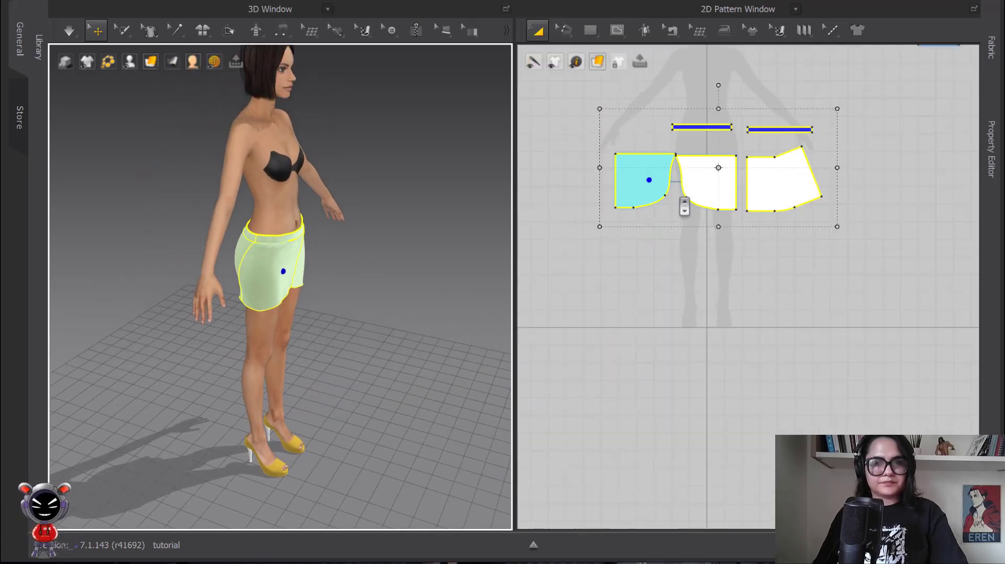
middle_drag(684, 208, 685, 329)
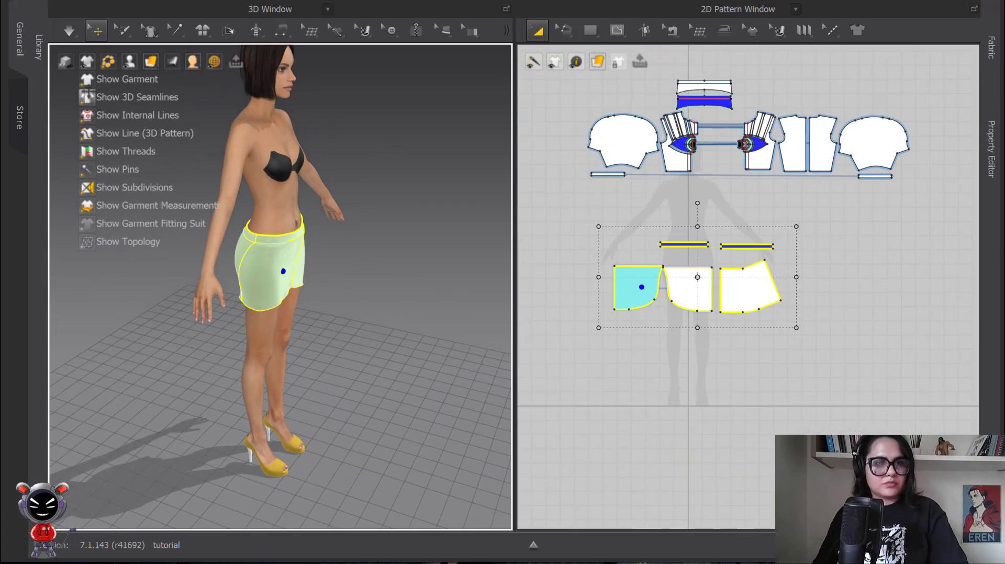
click(88, 80)
click(401, 139)
scroll(406, 146, down, 2)
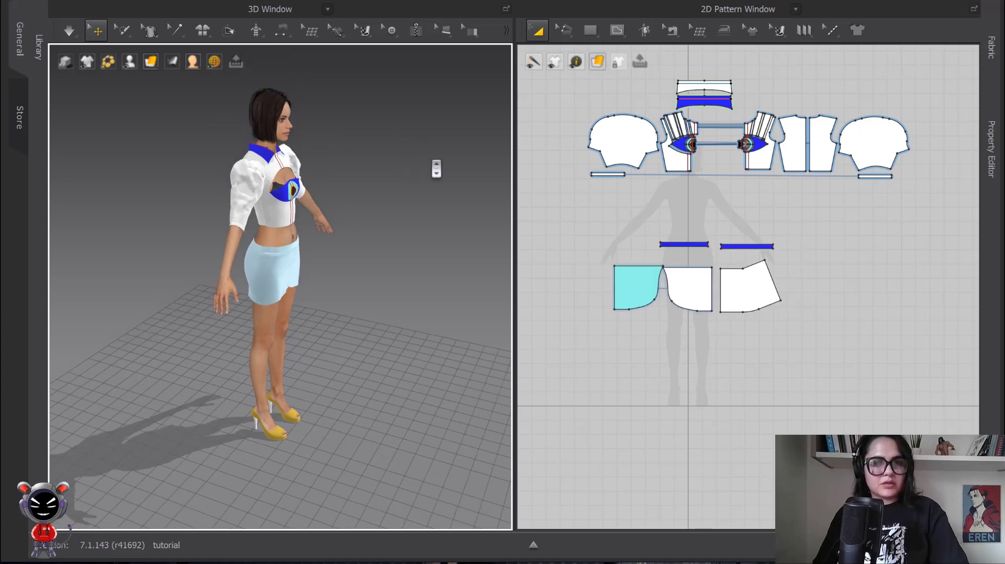
scroll(823, 147, up, 2)
middle_drag(812, 178, 829, 222)
scroll(819, 177, down, 4)
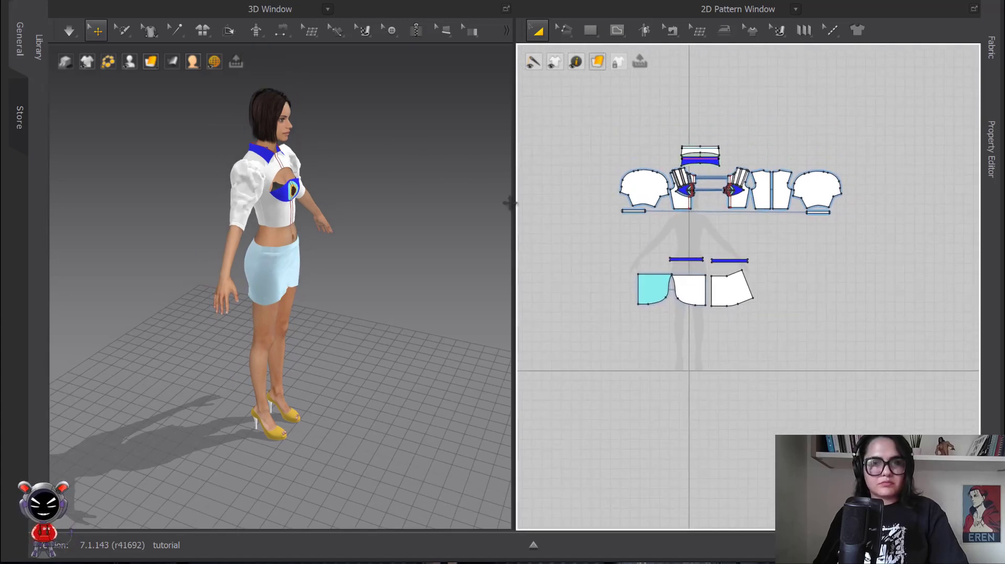
right_drag(392, 201, 321, 188)
scroll(277, 238, up, 3)
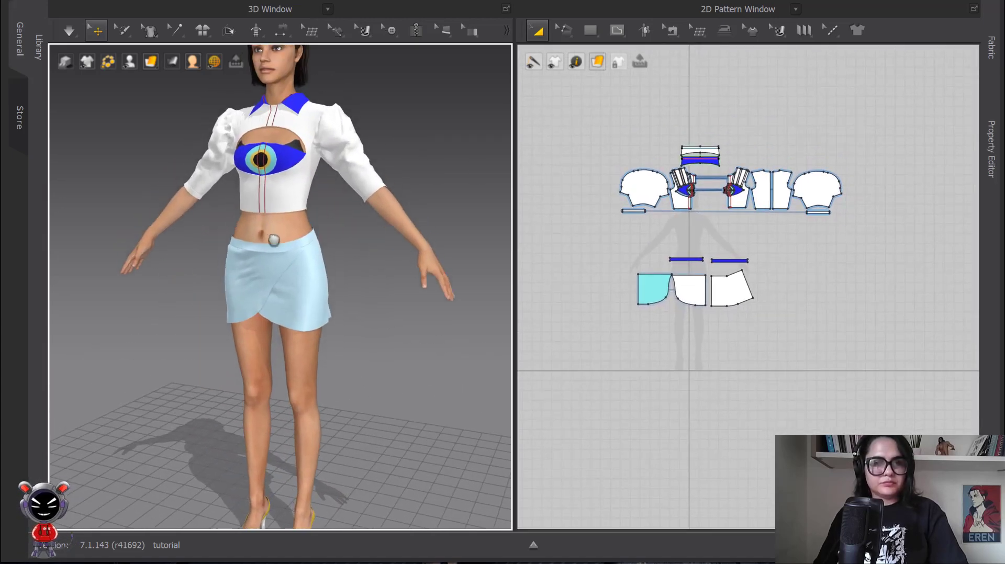
middle_drag(384, 276, 395, 319)
Step: Select all the skirt panels and waistbands, and remove Strengthen from them
drag(638, 236, 780, 347)
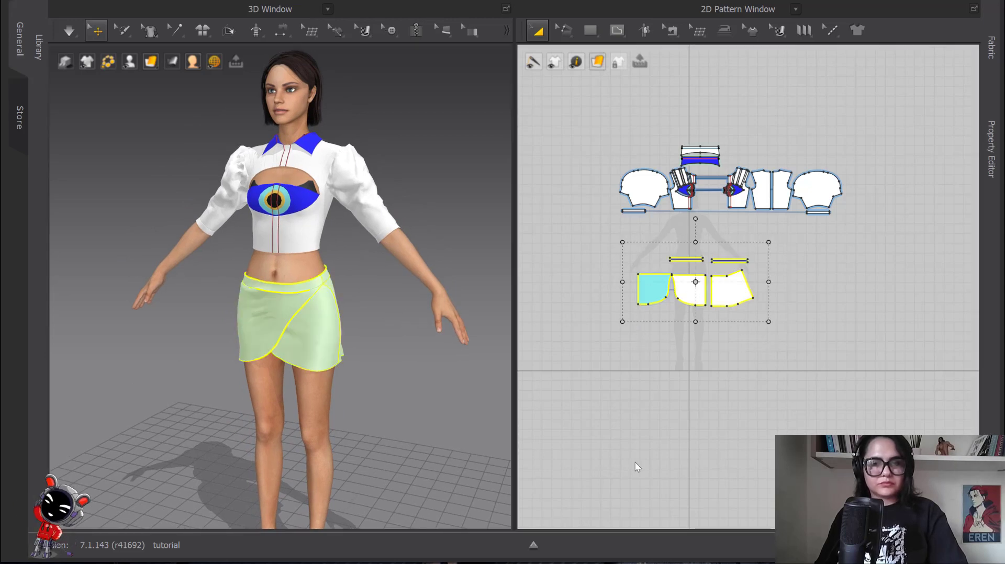
scroll(364, 322, down, 2)
middle_drag(364, 320, 368, 247)
scroll(366, 258, down, 2)
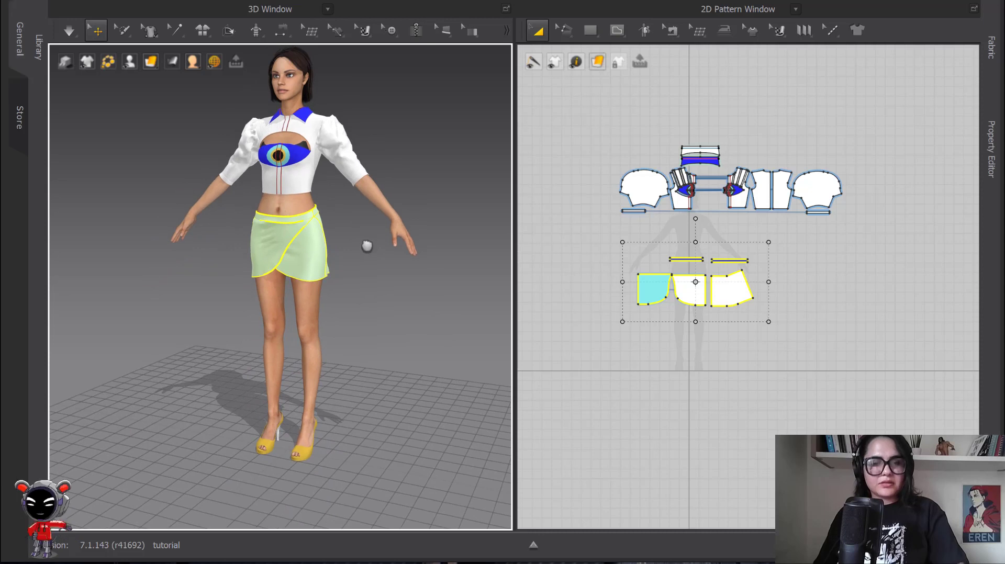
key(2)
drag(580, 224, 773, 316)
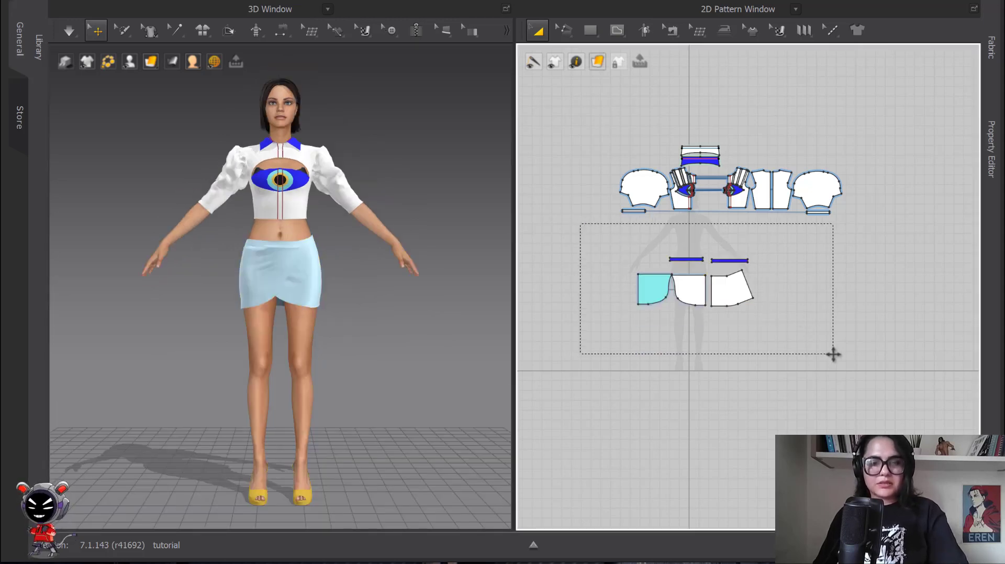
drag(833, 355, 832, 353)
click(813, 300)
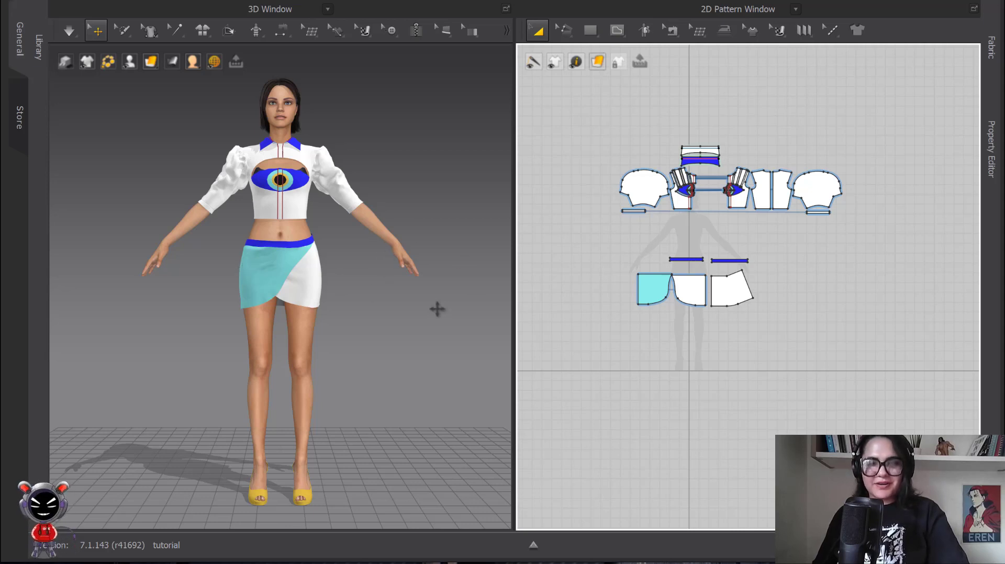
Step: Examine the fit of the finished wrap skirt and blouse on the avatar from the front
scroll(279, 281, up, 3)
middle_drag(278, 280, 271, 306)
scroll(272, 308, down, 2)
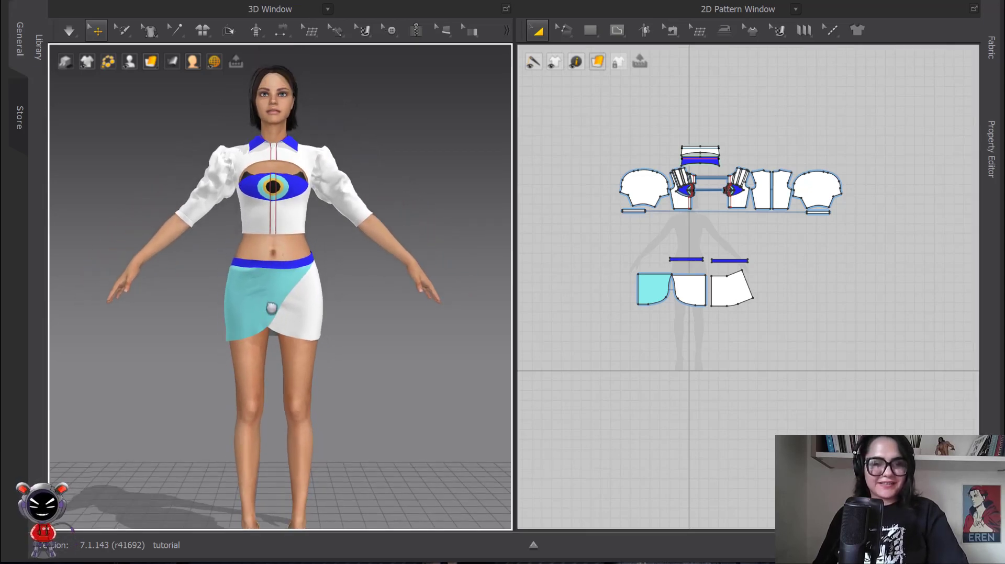
scroll(310, 290, down, 1)
scroll(309, 290, down, 1)
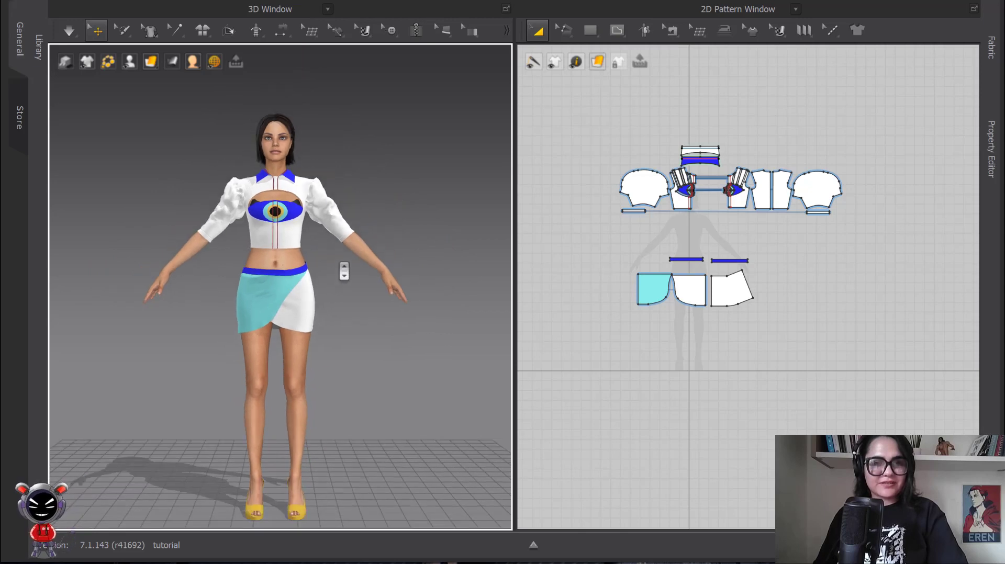
middle_drag(367, 302, 371, 277)
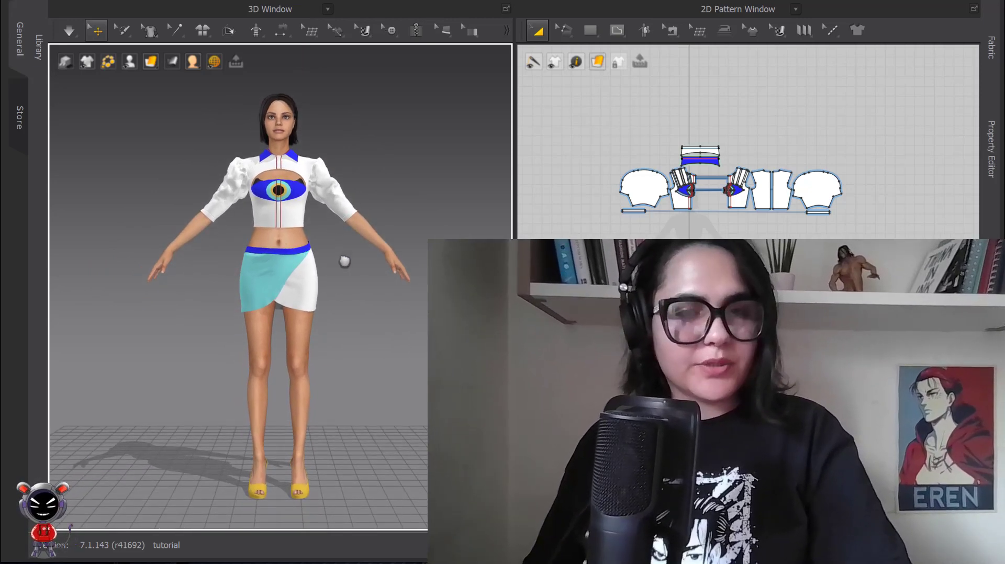